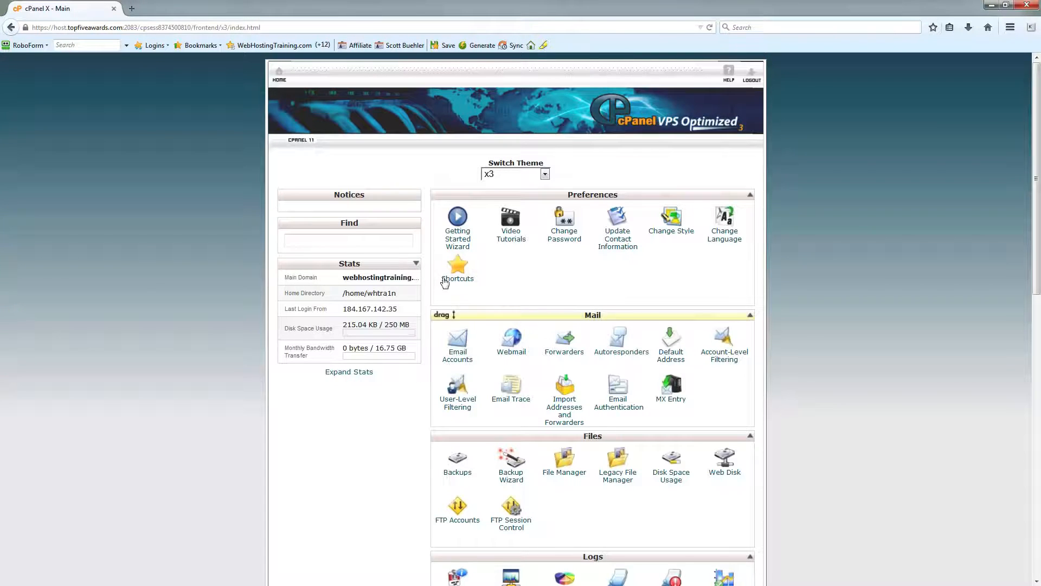
# Load wordpress.org in a new browser tab and go to its WordPress 4.1 download page.
pyautogui.click(132, 9)
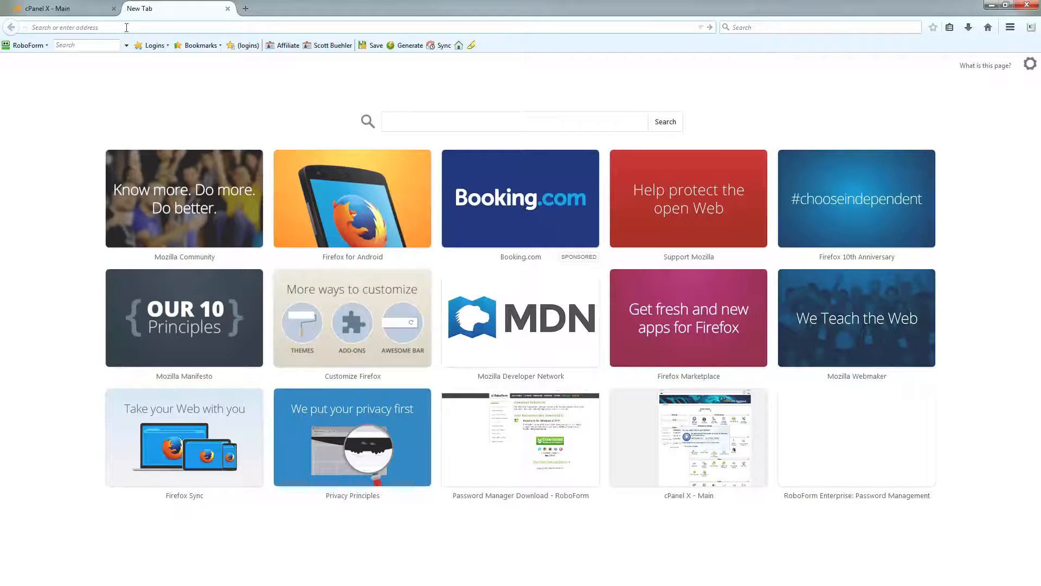
pyautogui.write('wordpress.org')
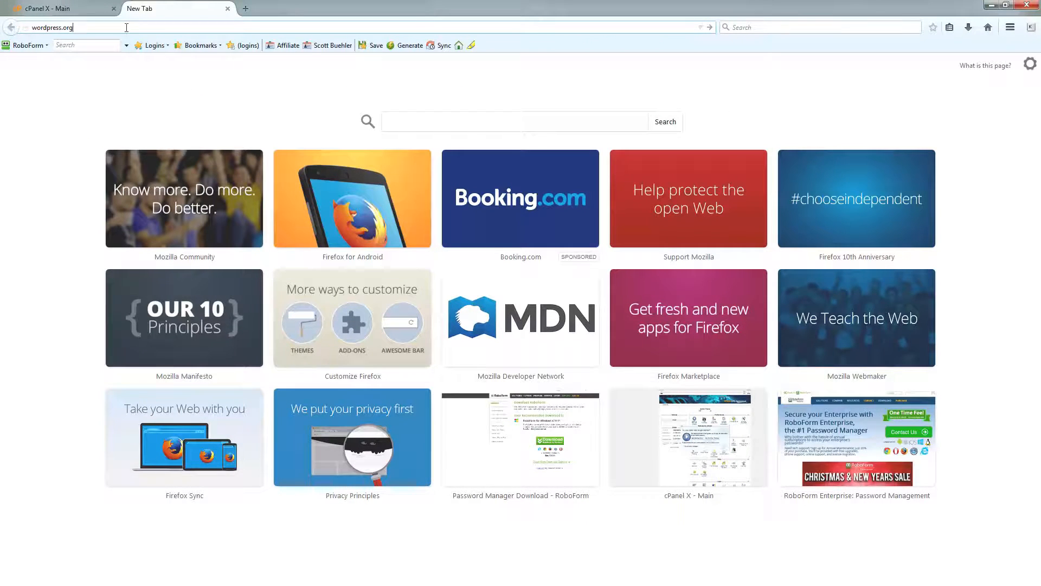
pyautogui.press('Return')
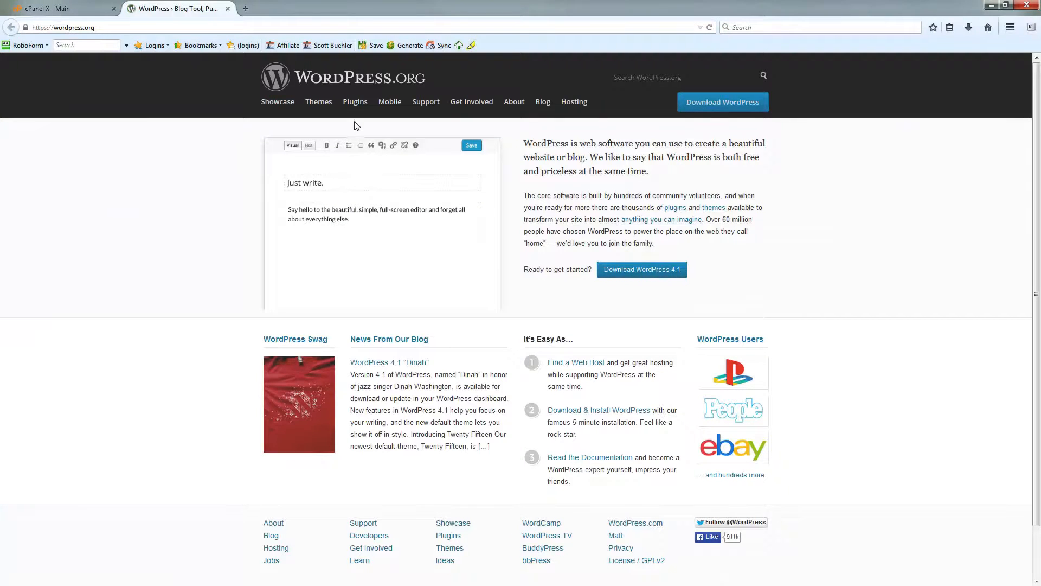
pyautogui.click(639, 274)
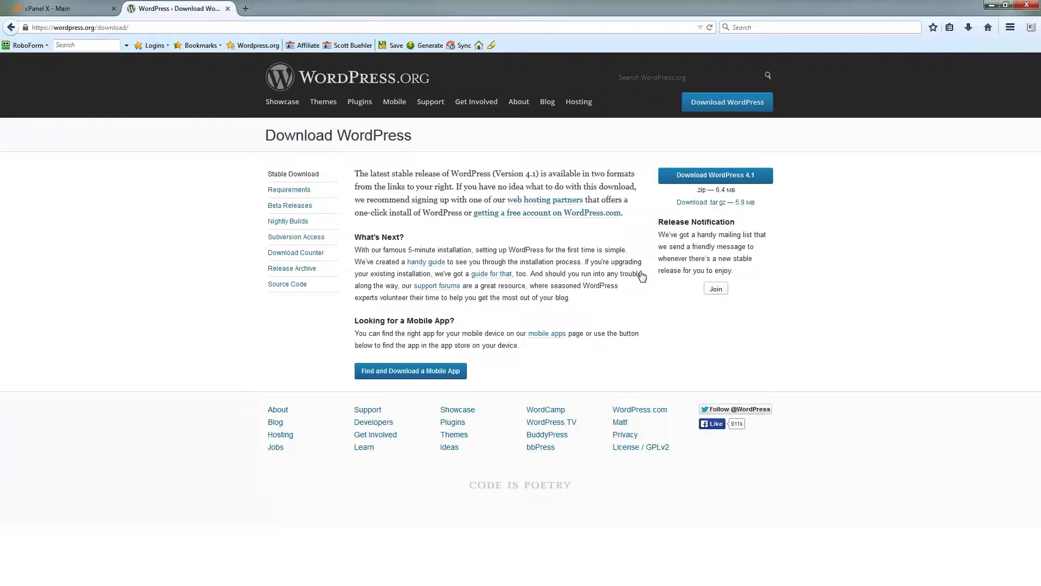
# Download the WordPress 4.1 zip and save it as wordpress-4.1.zip on the Desktop.
pyautogui.click(715, 179)
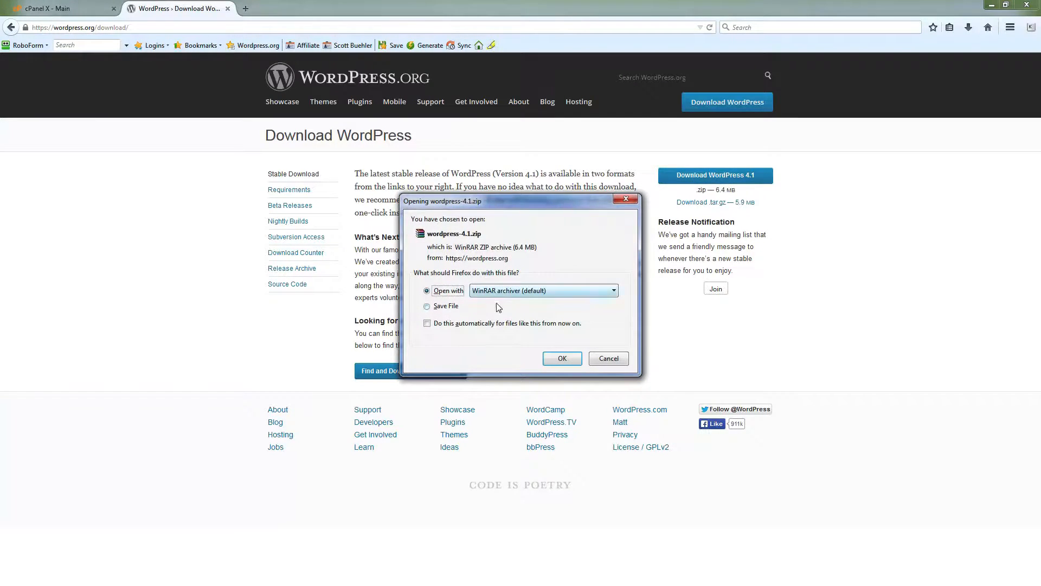
pyautogui.click(450, 310)
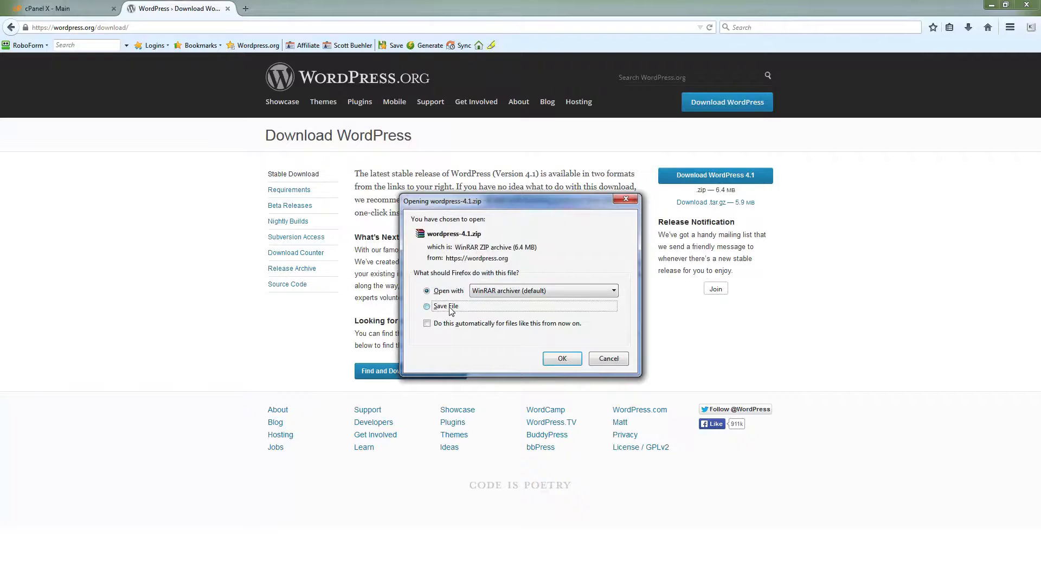
pyautogui.click(571, 360)
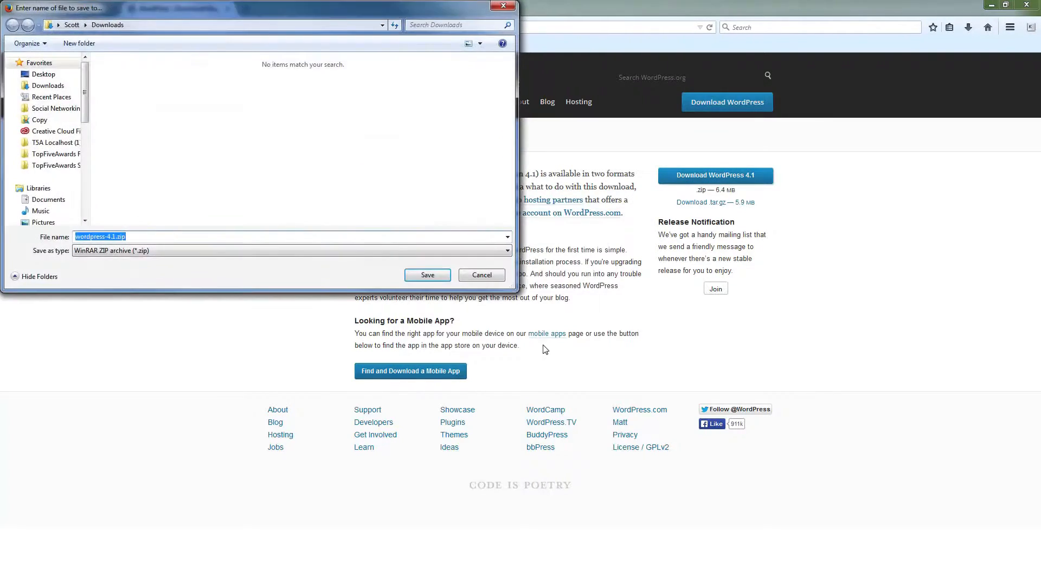
pyautogui.click(43, 74)
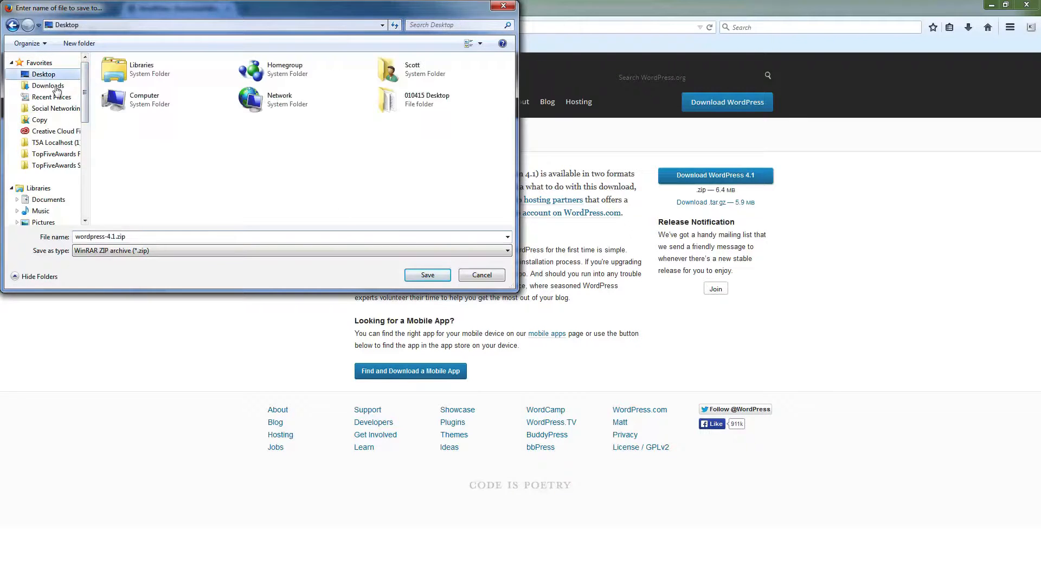
pyautogui.click(428, 275)
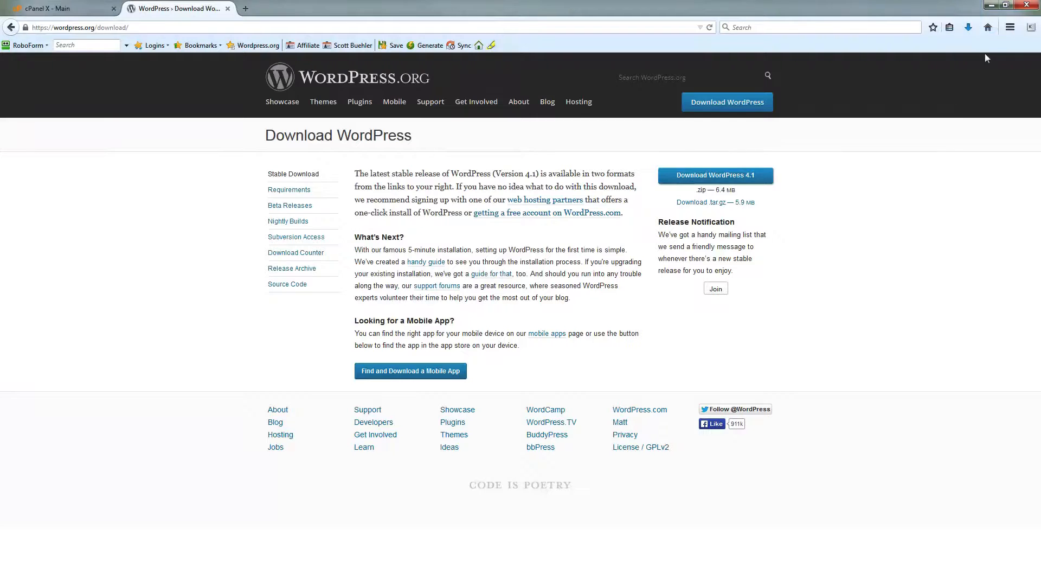
# Minimize the browser and extract the downloaded WordPress zip on the desktop into its own wordpress-4.1 folder.
pyautogui.click(993, 9)
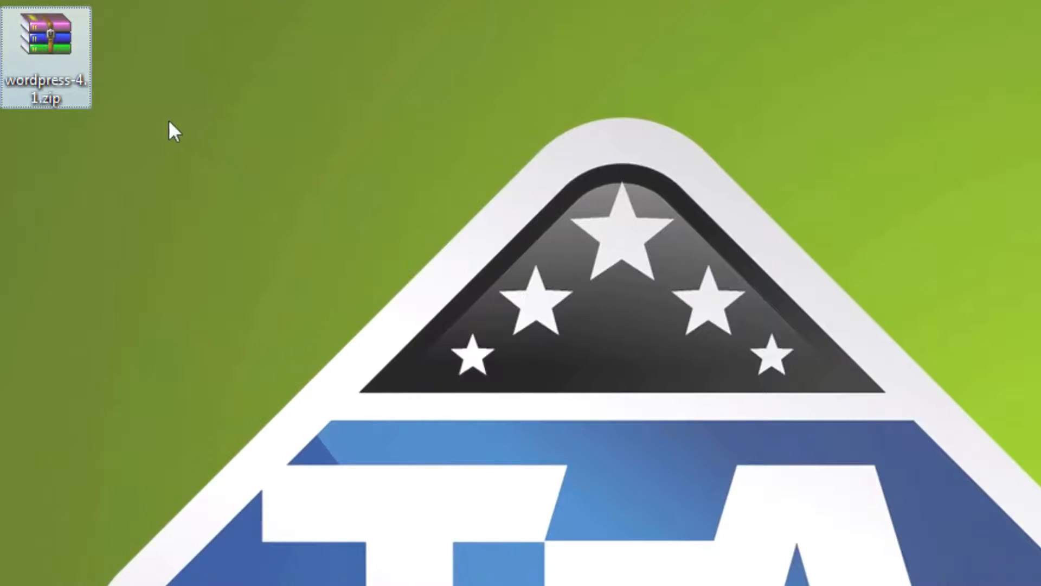
pyautogui.moveTo(41, 43); pyautogui.dragTo(47, 130)
pyautogui.moveTo(61, 173); pyautogui.dragTo(63, 170)
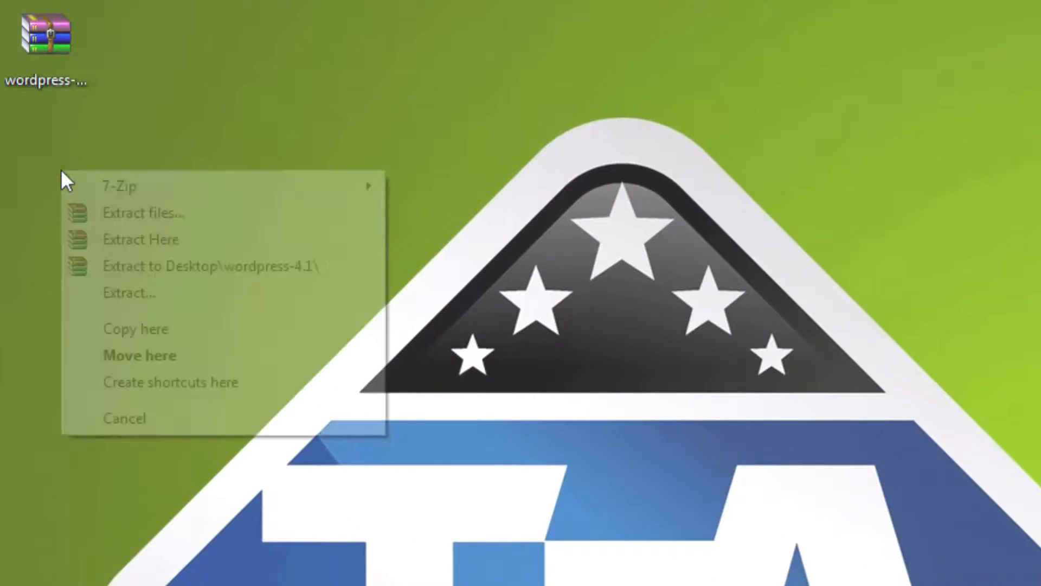
pyautogui.click(164, 262)
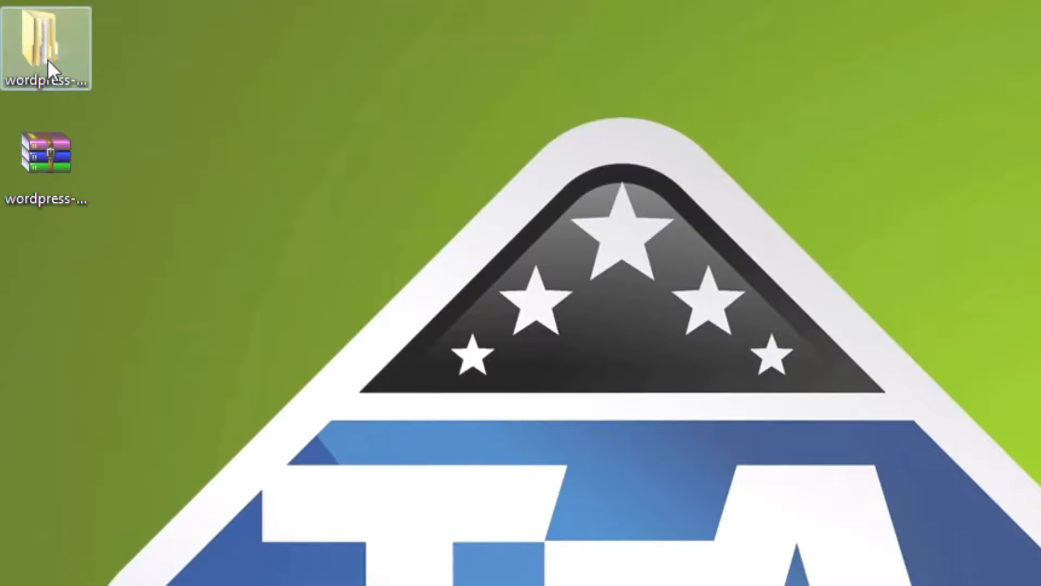
# Open the extracted wordpress-4.1 folder on the desktop and go into its wordpress subfolder.
pyautogui.click(994, 490)
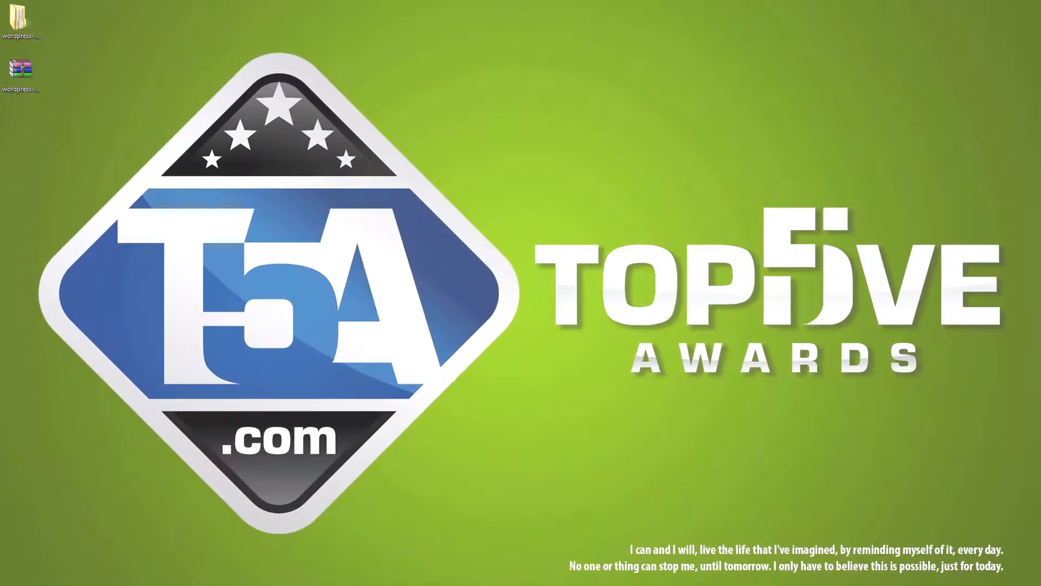
pyautogui.press('Return')
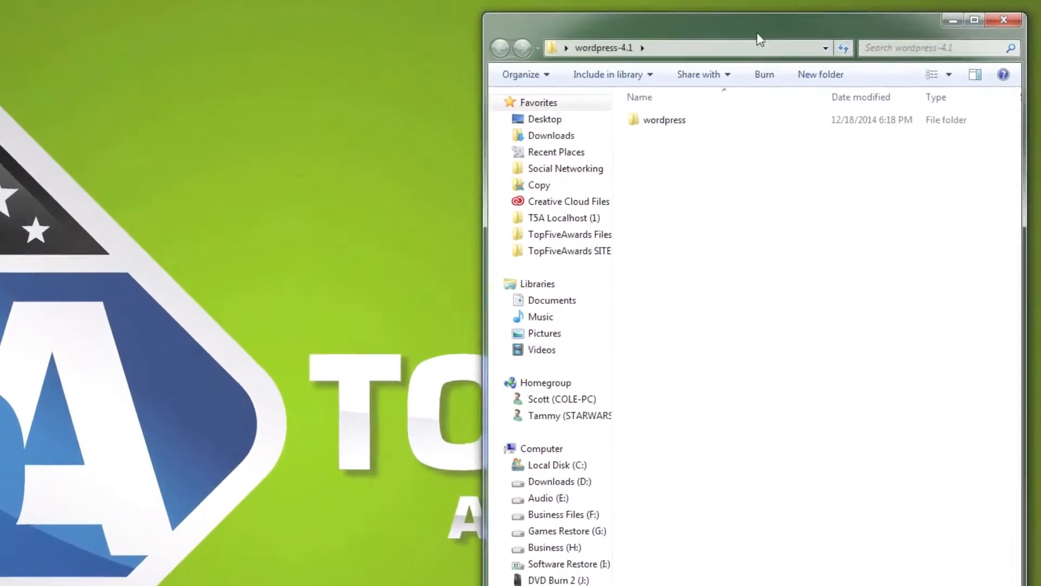
pyautogui.click(744, 143)
pyautogui.doubleClick(588, 147)
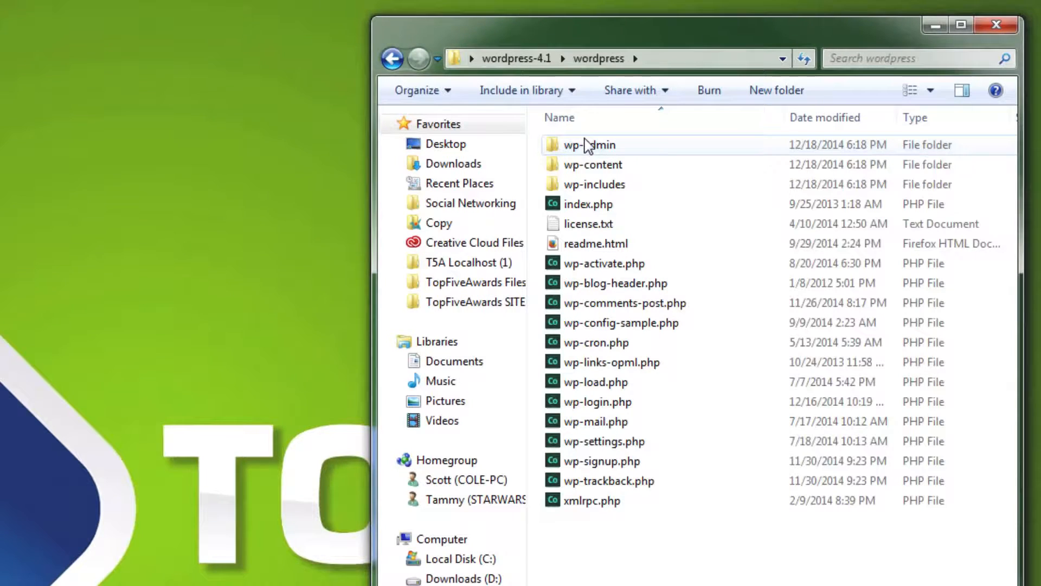
# Rename wp-config-sample.php in the wordpress folder to wp-config.php.
pyautogui.click(603, 325)
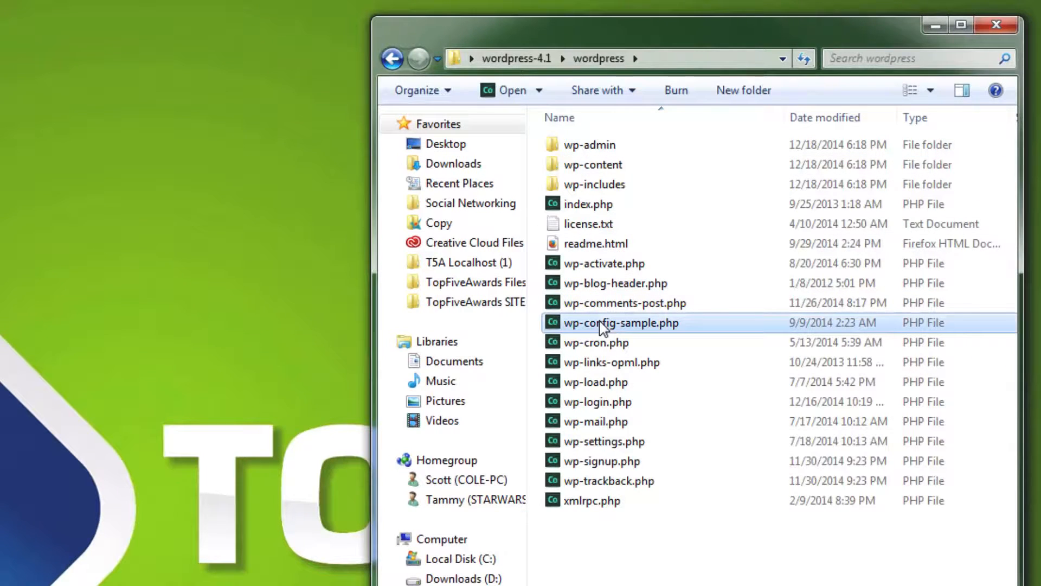
pyautogui.click(603, 325)
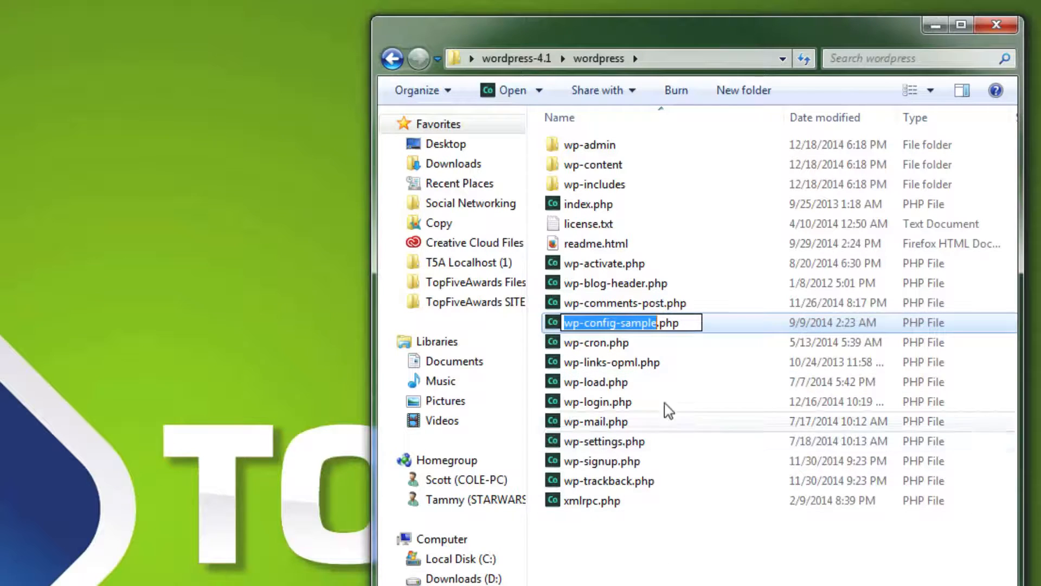
pyautogui.click(658, 325)
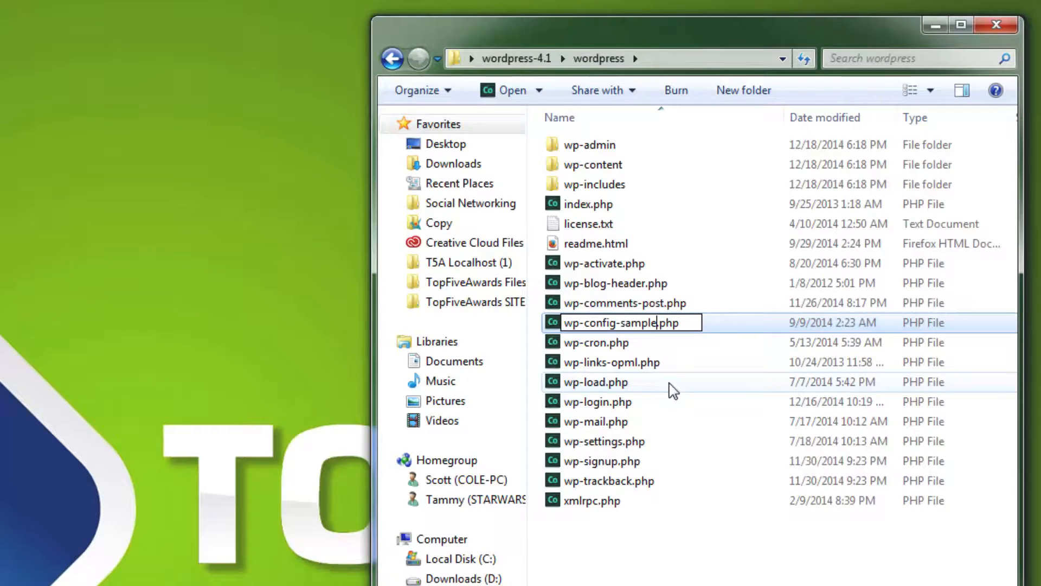
pyautogui.press('BackSpace')
pyautogui.press('BackSpace')
pyautogui.press('BackSpace')
pyautogui.press('BackSpace')
pyautogui.press('BackSpace')
pyautogui.press('BackSpace')
pyautogui.press('BackSpace')
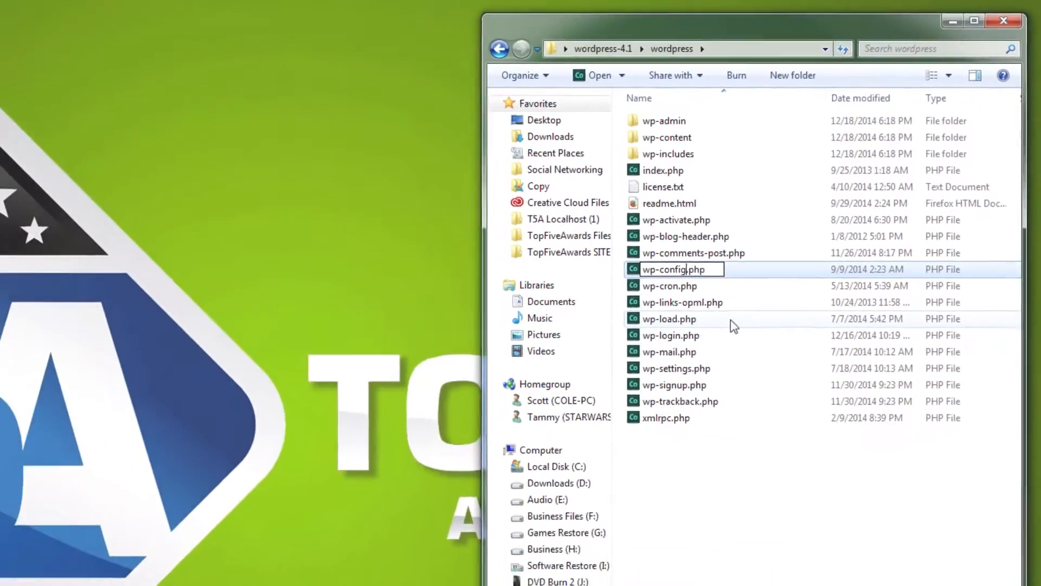
pyautogui.press('Return')
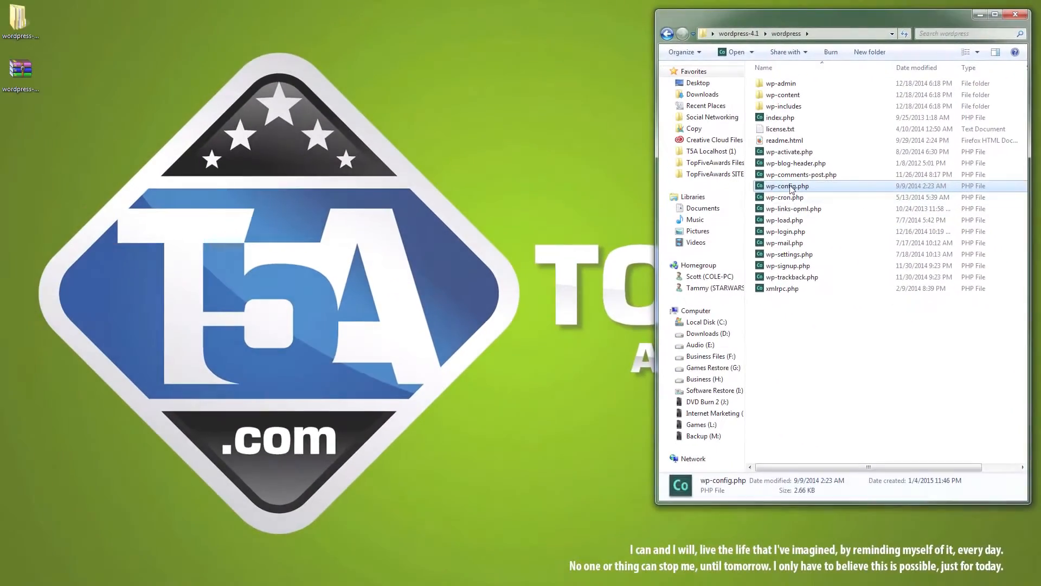
# Copy wp-config.php from the wordpress folder to the desktop and close the folder window.
pyautogui.moveTo(576, 182); pyautogui.dragTo(90, 135)
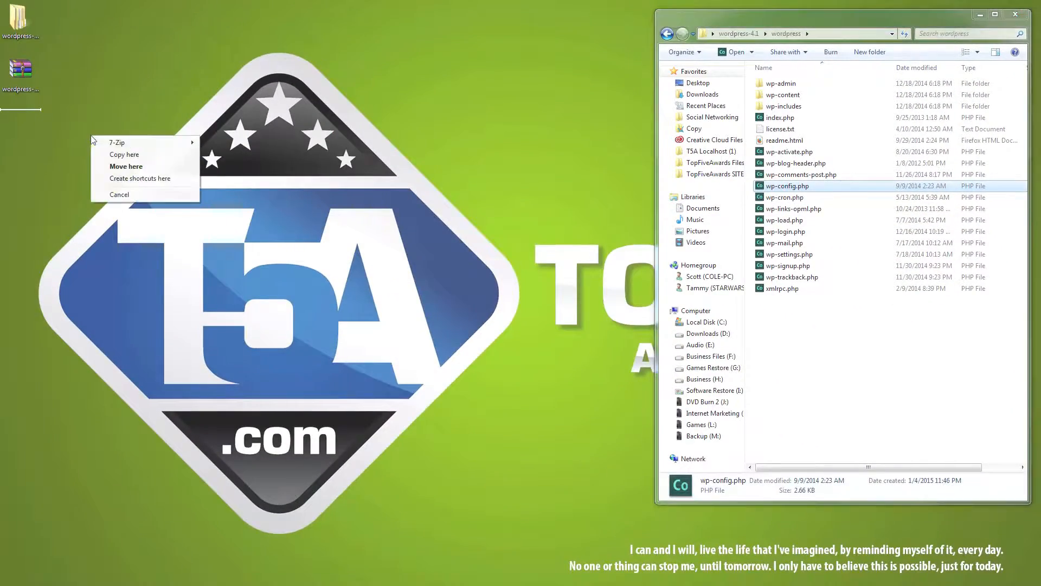
pyautogui.click(118, 155)
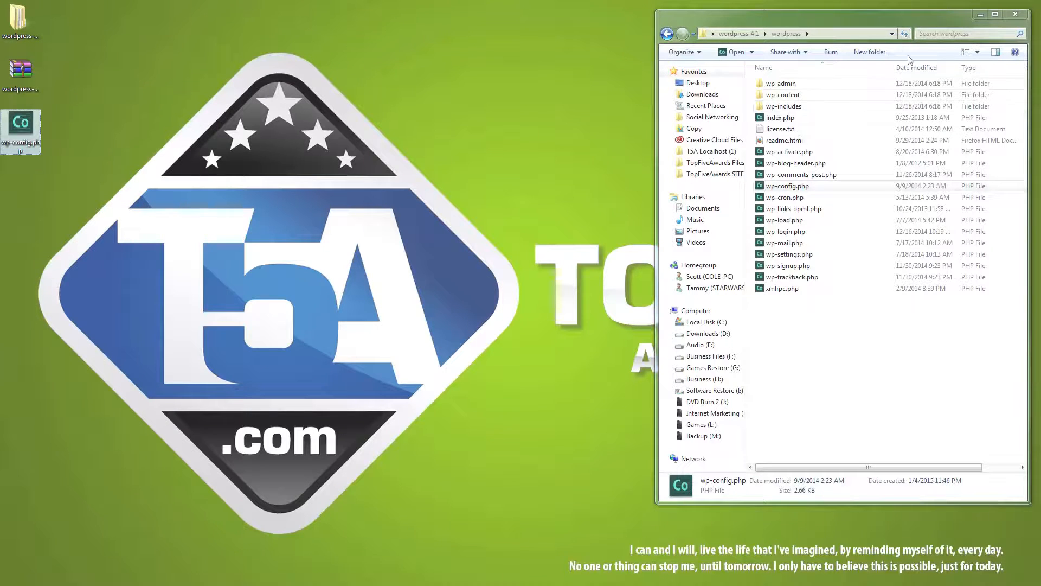
pyautogui.click(1017, 17)
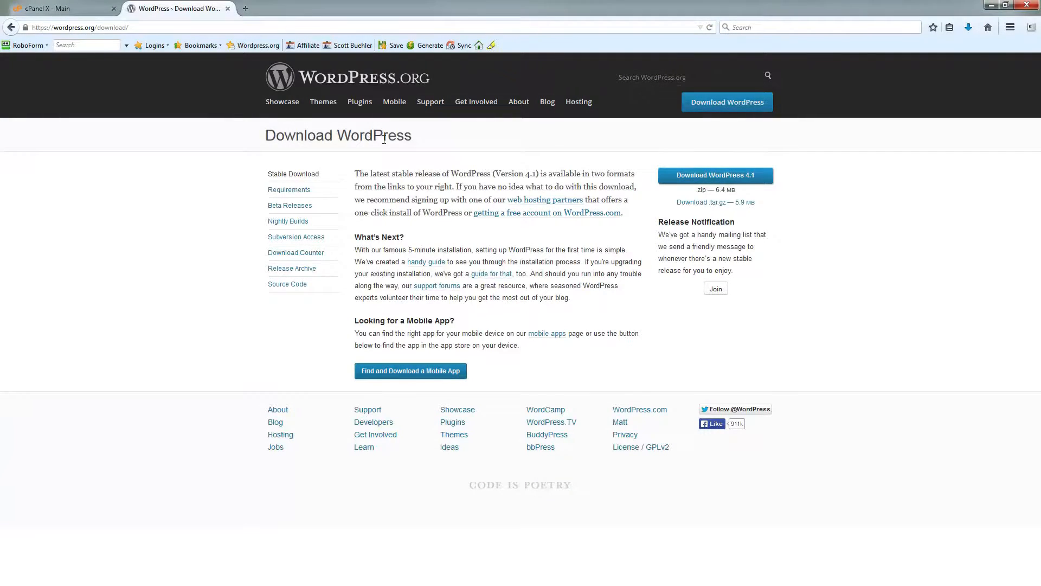
# Close the WordPress download page and open the cPanel File Manager at the Web Root (public_html/www) directory.
pyautogui.click(228, 10)
pyautogui.scroll(-2, 570, 402)
pyautogui.click(570, 399)
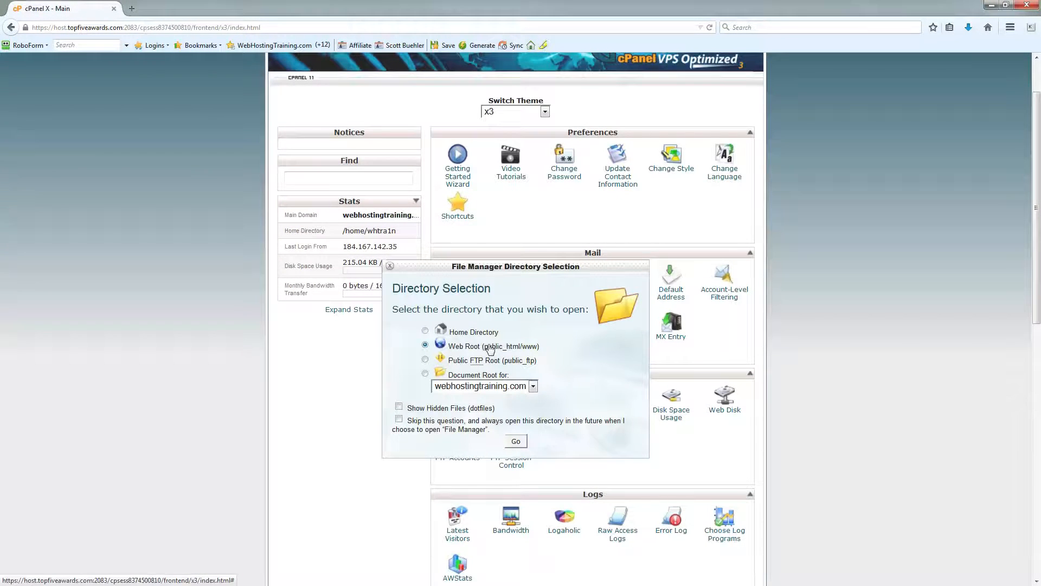
pyautogui.click(516, 441)
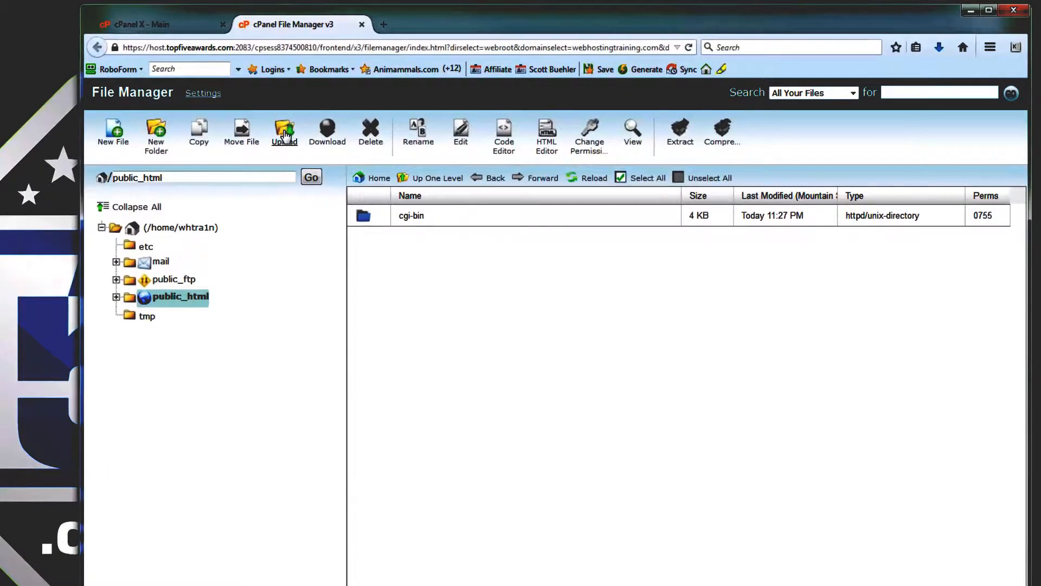
# Upload wordpress-4.1.zip from the Desktop to public_html, close the upload page and reload the file list.
pyautogui.click(287, 132)
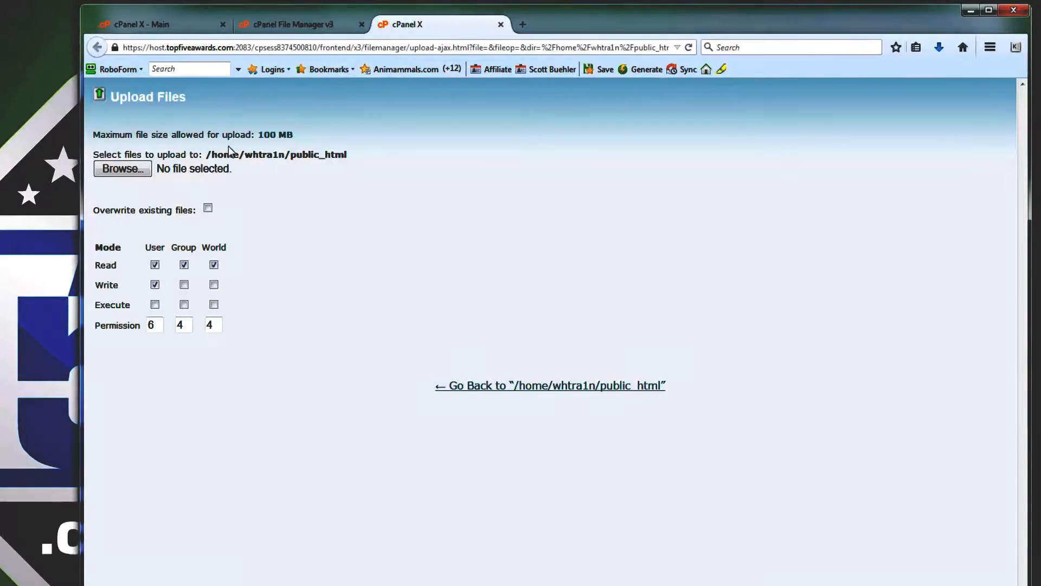
pyautogui.click(123, 169)
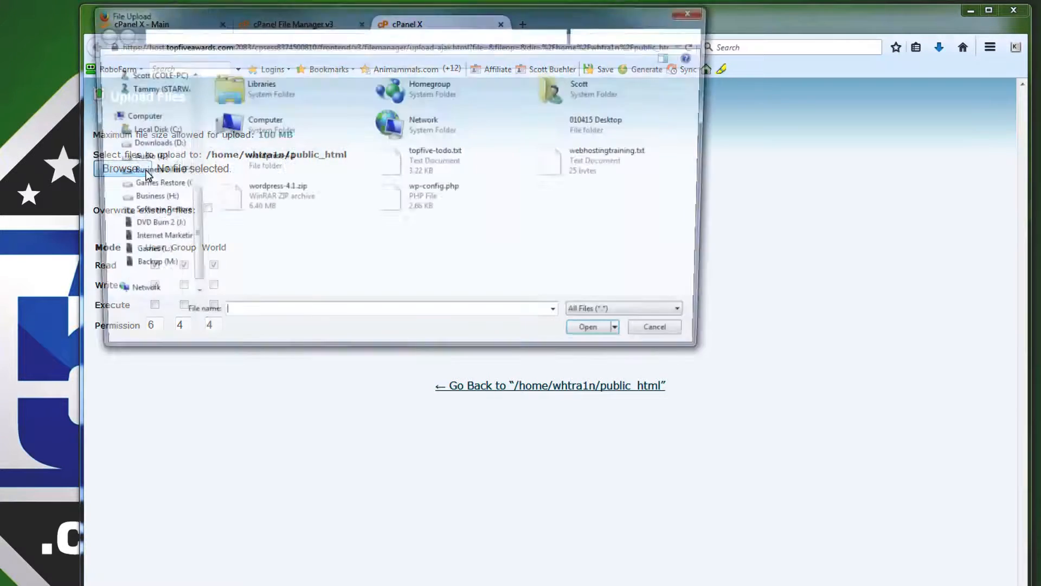
pyautogui.click(272, 200)
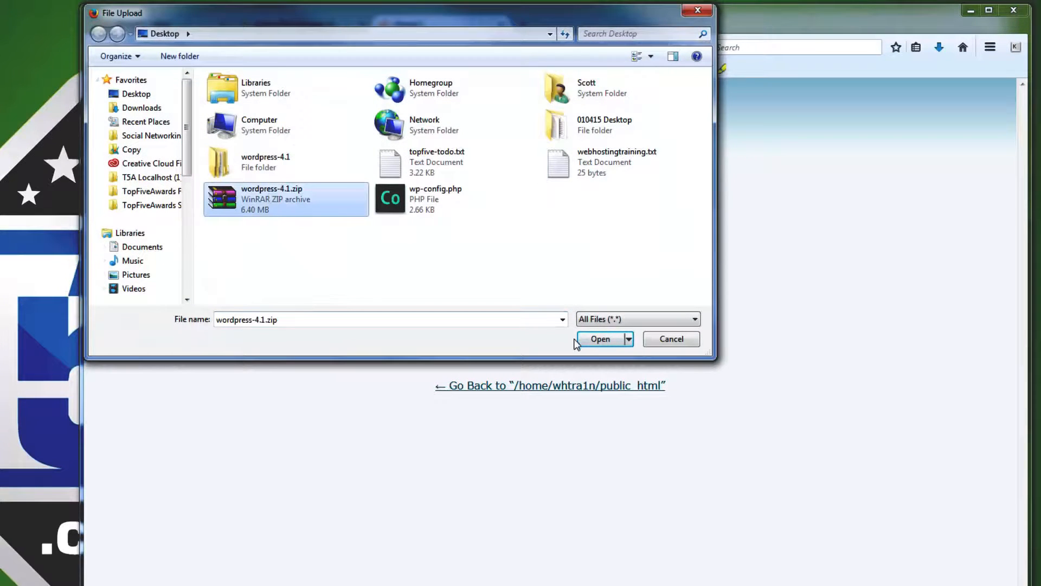
pyautogui.click(599, 339)
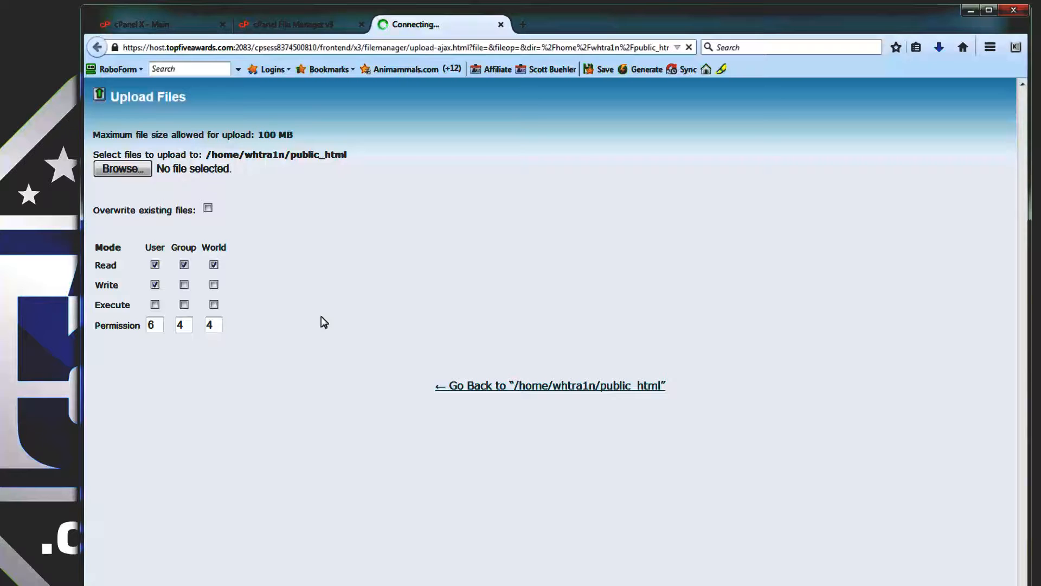
pyautogui.click(501, 25)
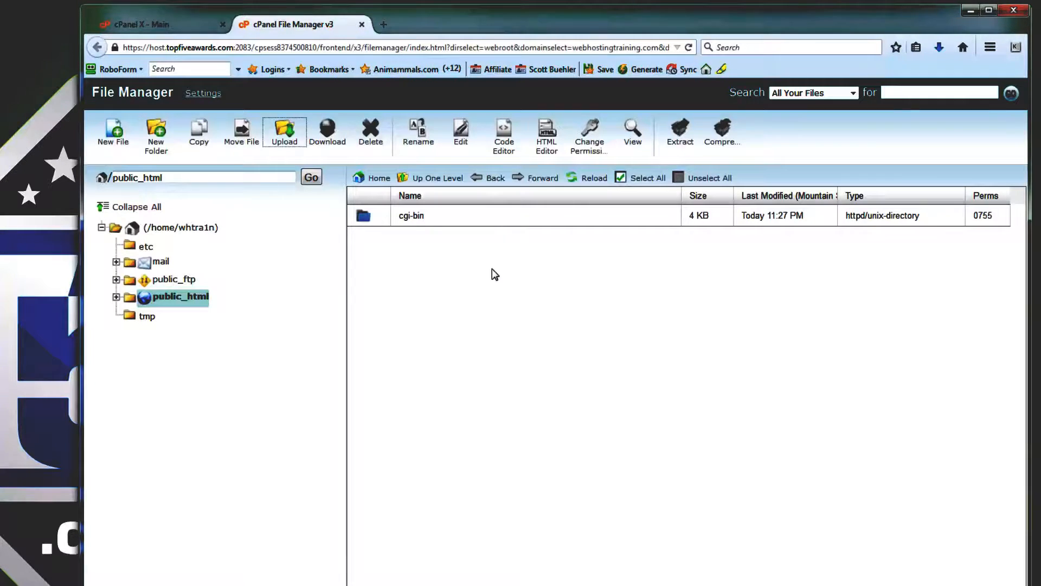
pyautogui.click(587, 183)
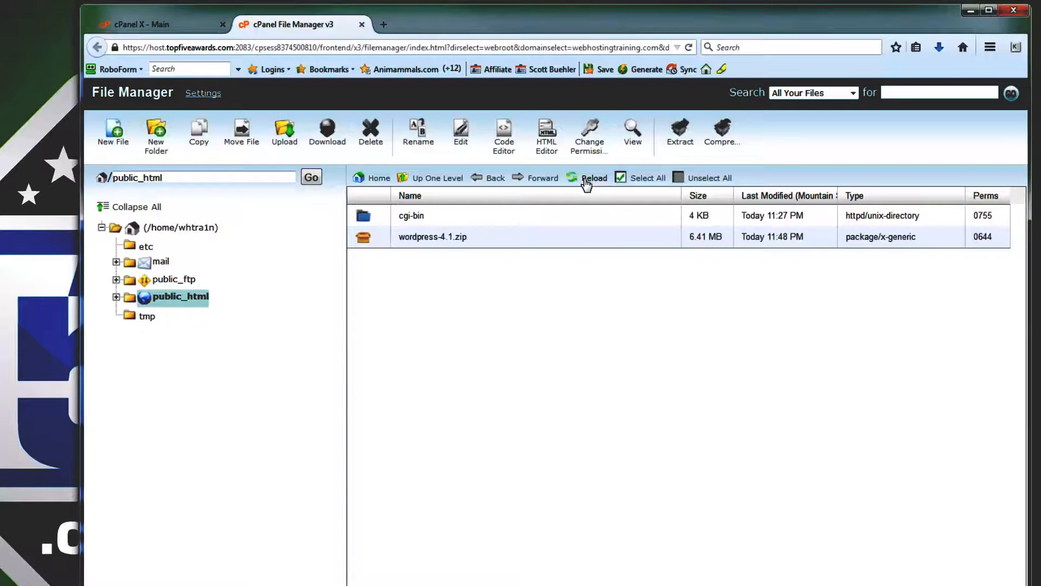
# Extract the uploaded wordpress-4.1.zip into /public_html on the server.
pyautogui.click(481, 241)
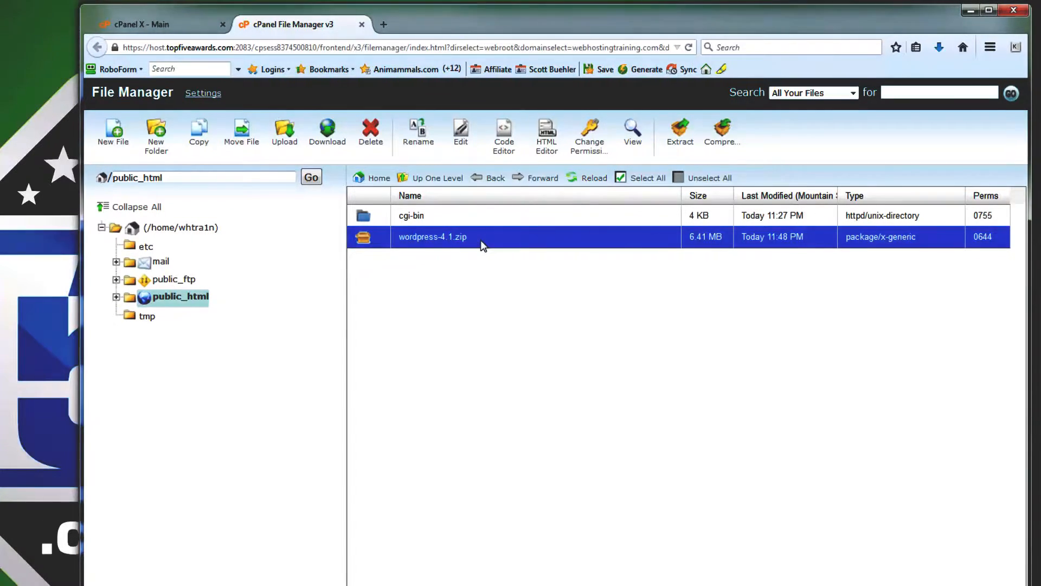
pyautogui.rightClick(481, 241)
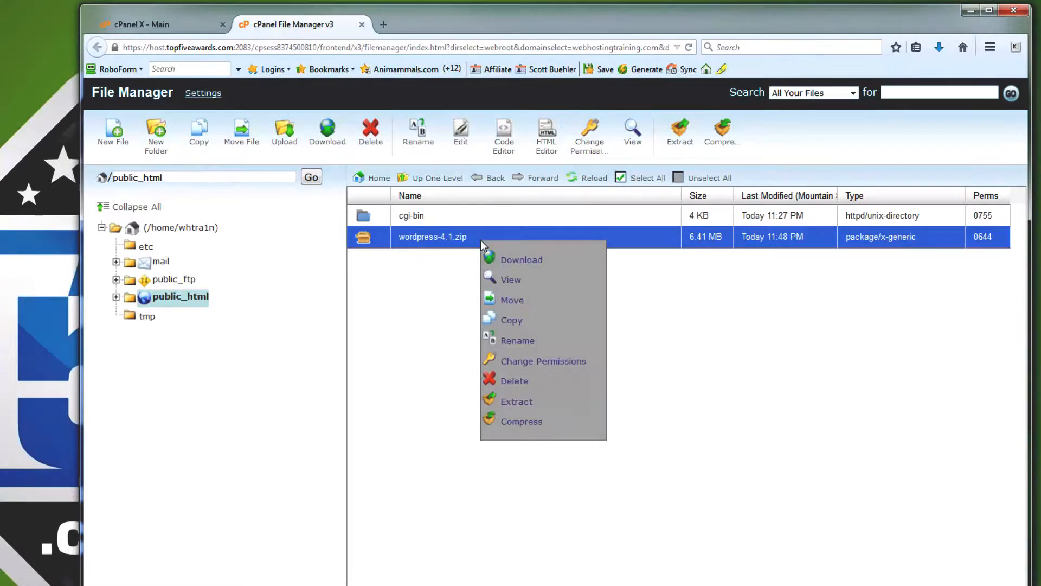
pyautogui.click(522, 401)
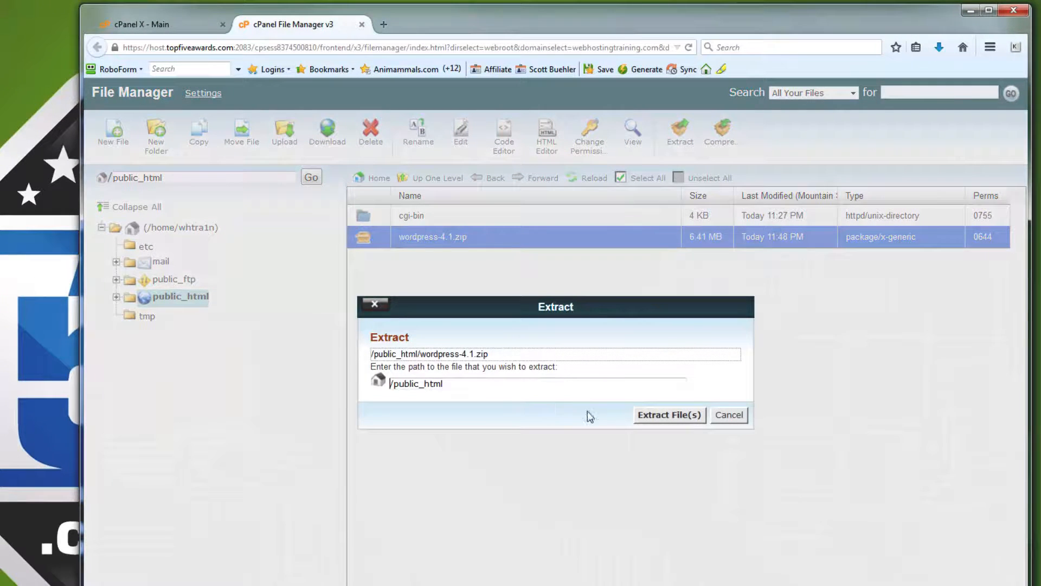
pyautogui.click(655, 417)
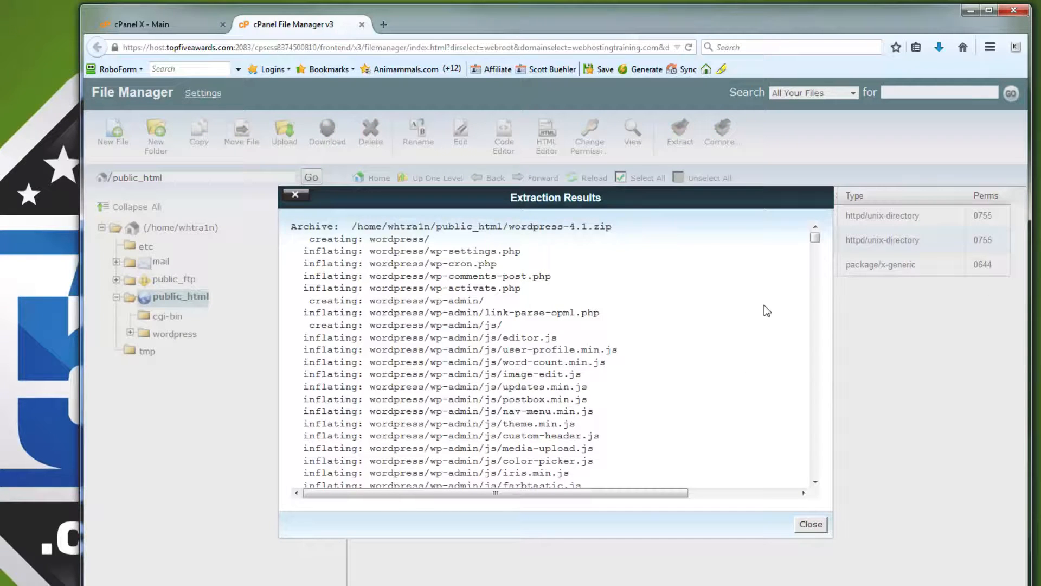
# Close the extraction results and delete wordpress-4.1.zip from public_html.
pyautogui.click(810, 524)
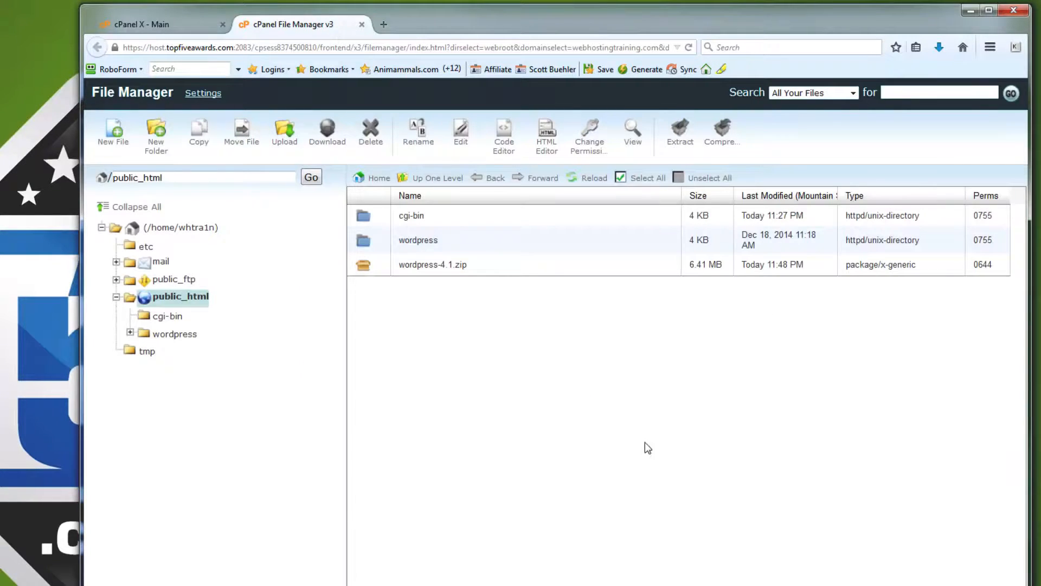
pyautogui.rightClick(474, 264)
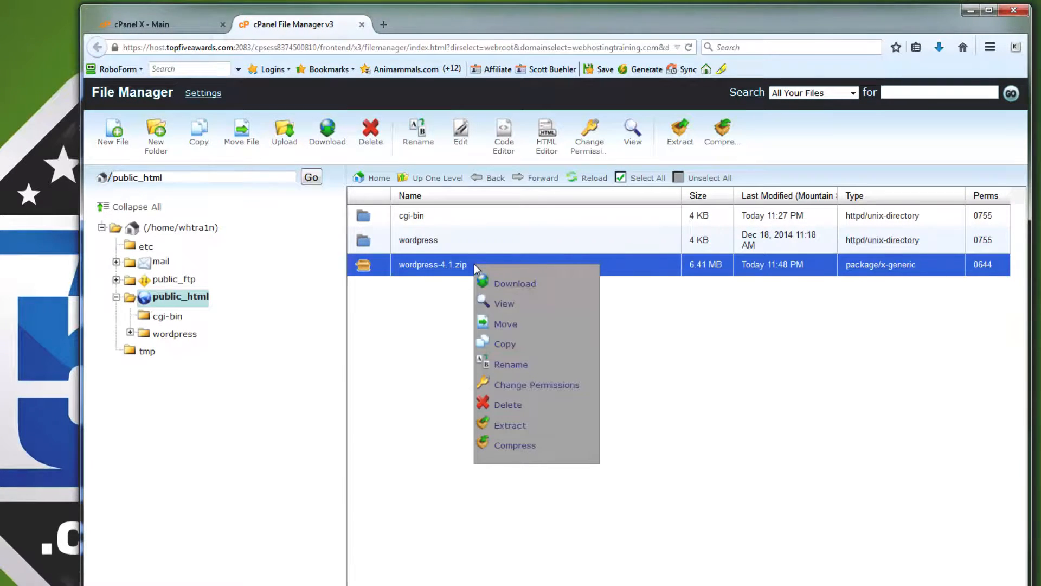
pyautogui.click(509, 405)
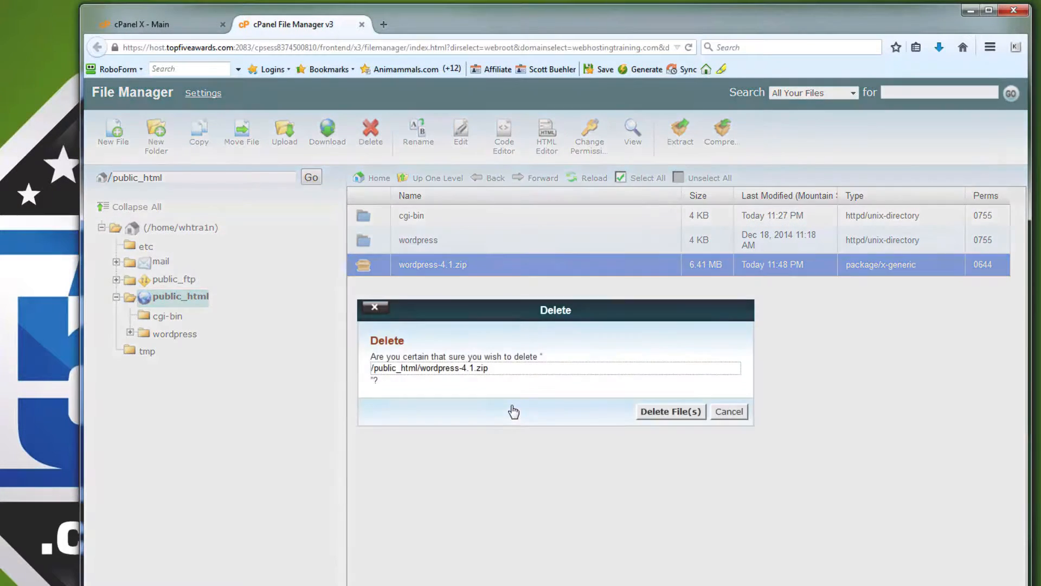
pyautogui.click(659, 413)
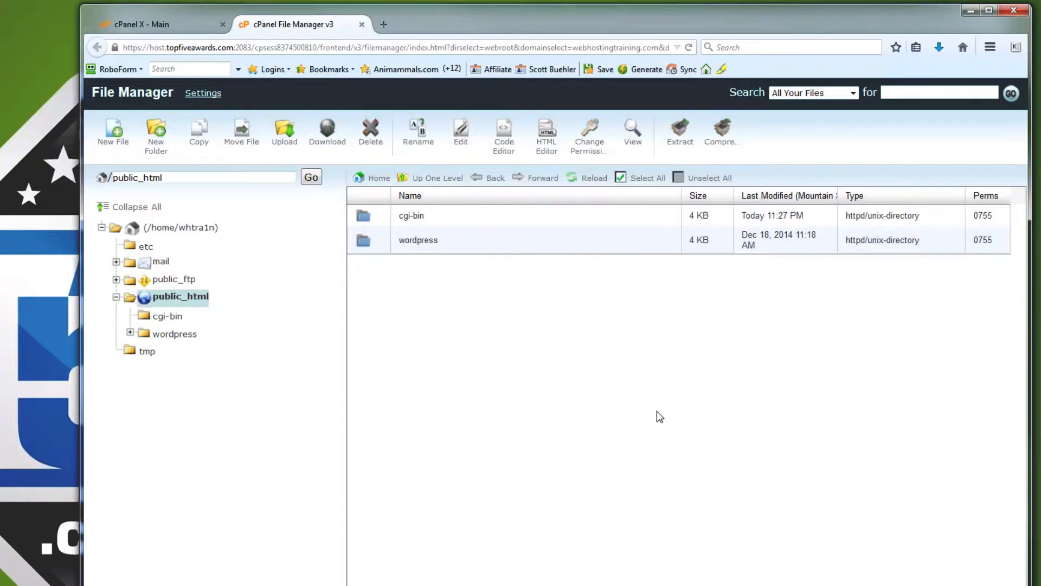
# Move all files and folders inside the wordpress folder up to /public_html/.
pyautogui.doubleClick(469, 247)
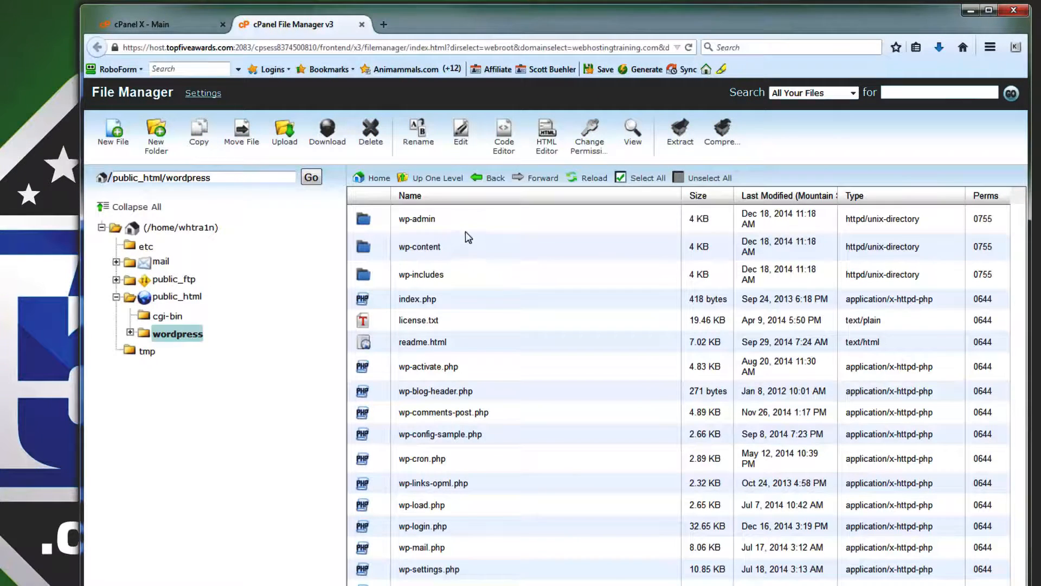
pyautogui.click(640, 182)
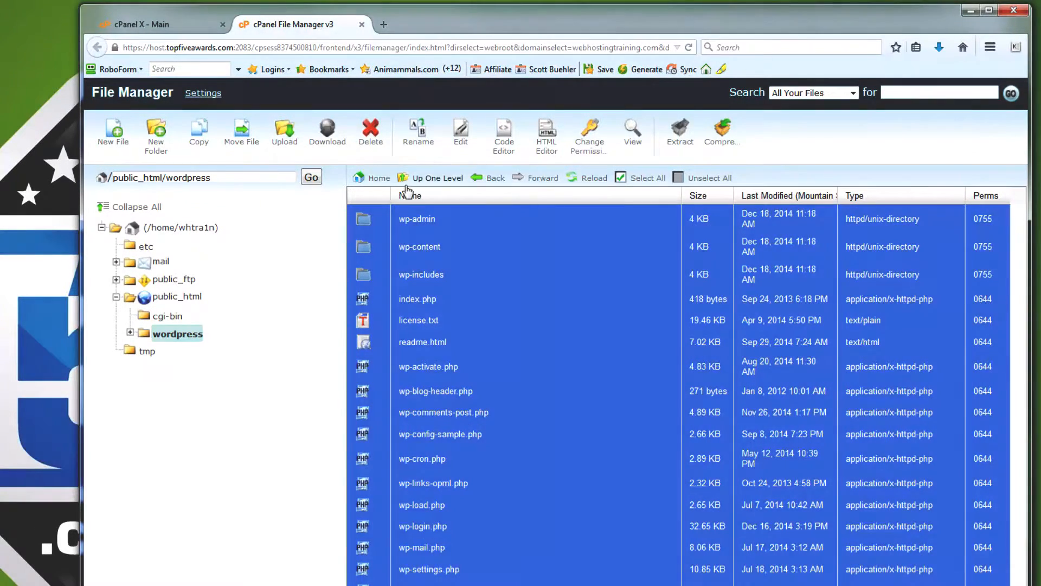
pyautogui.click(244, 133)
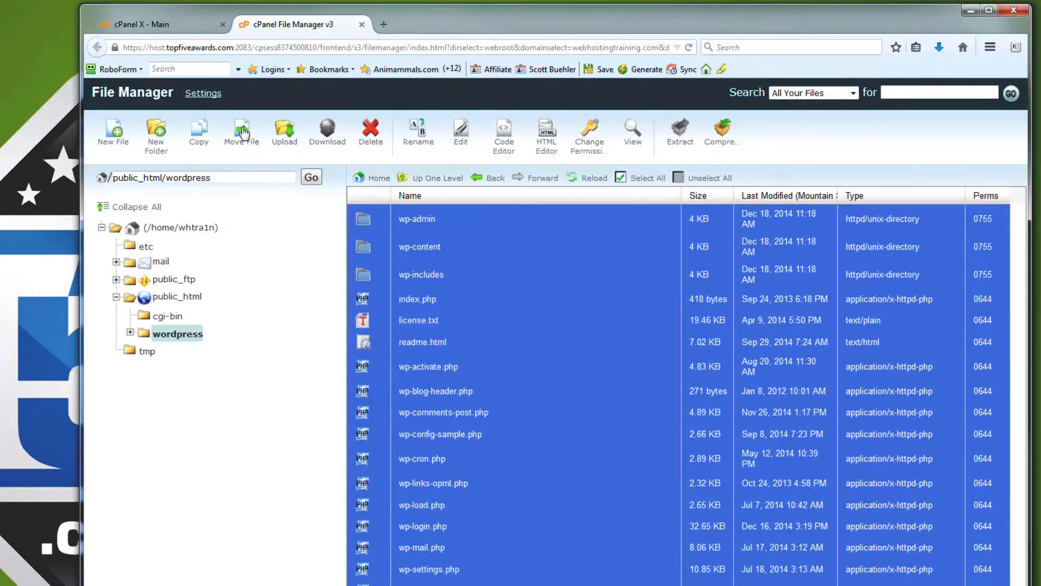
pyautogui.click(500, 494)
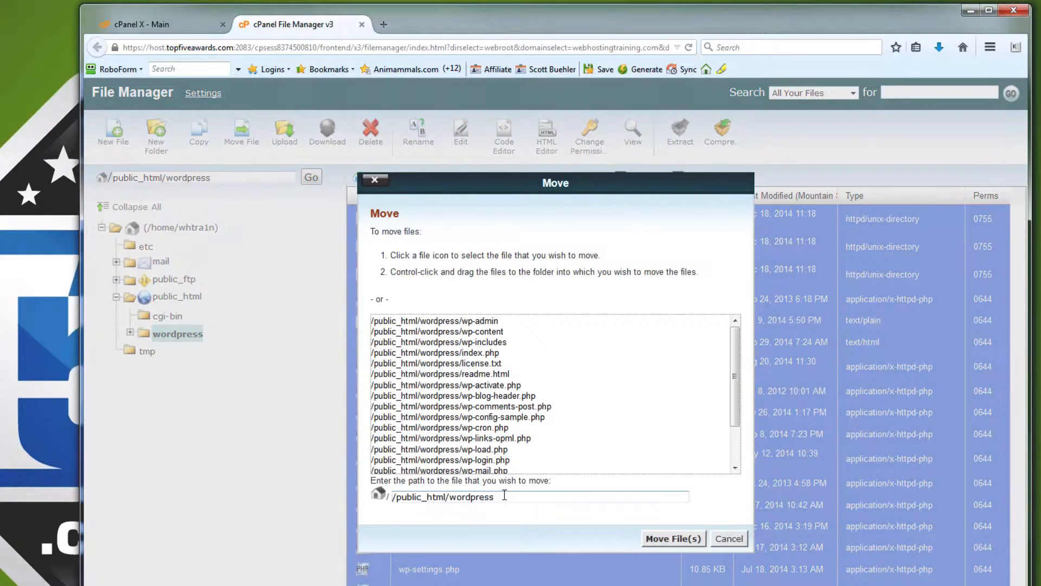
pyautogui.press('BackSpace')
pyautogui.press('BackSpace')
pyautogui.press('BackSpace')
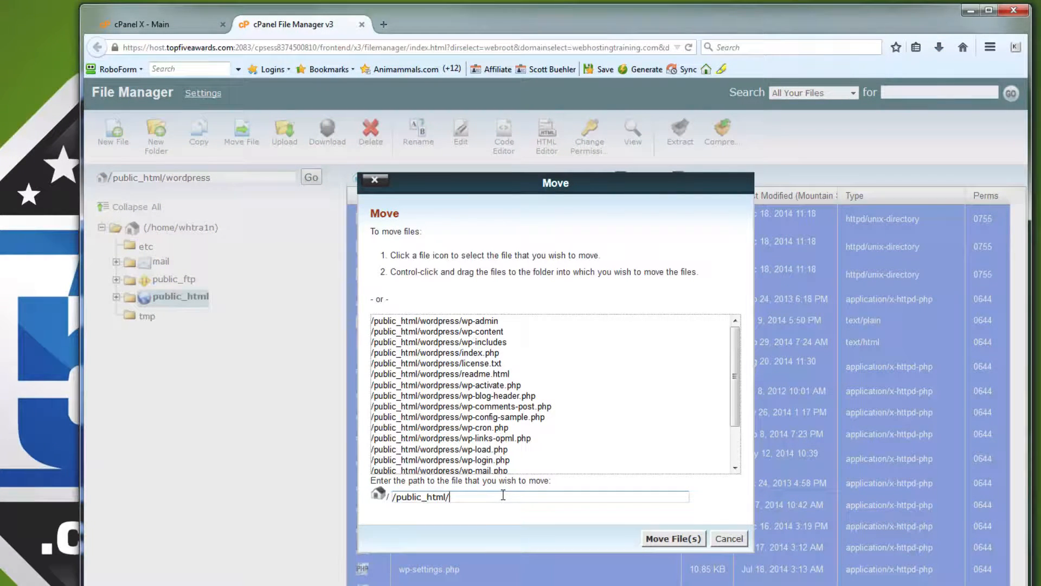
pyautogui.click(657, 539)
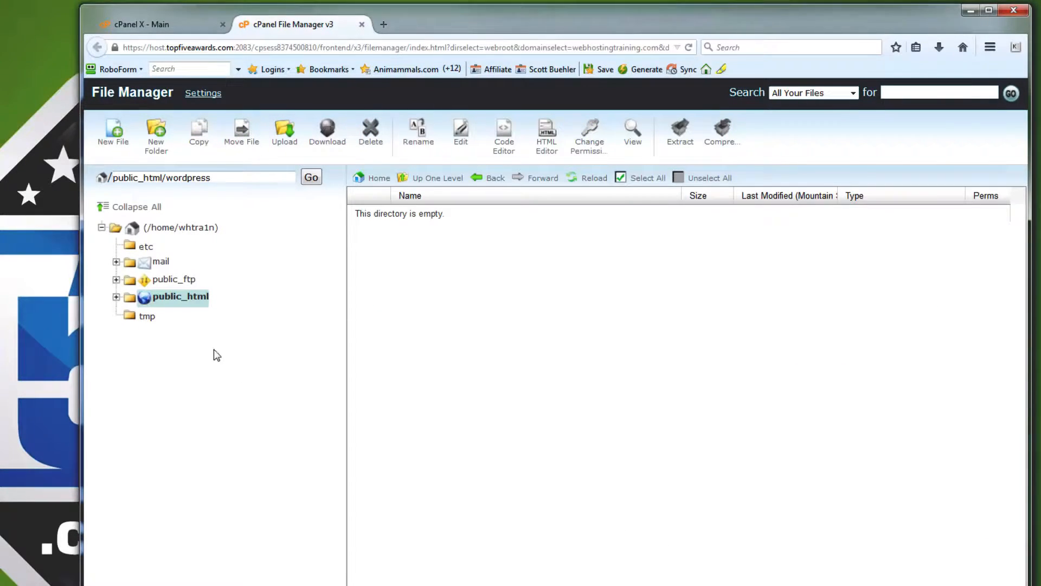
# Return to public_html and delete the emptied wordpress folder.
pyautogui.click(174, 294)
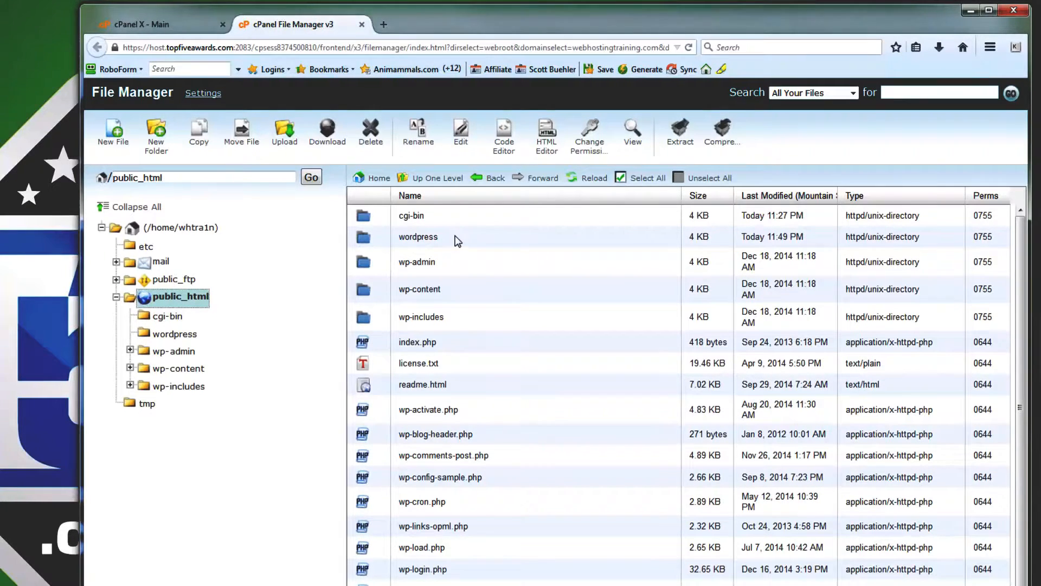
pyautogui.click(454, 236)
pyautogui.rightClick(454, 236)
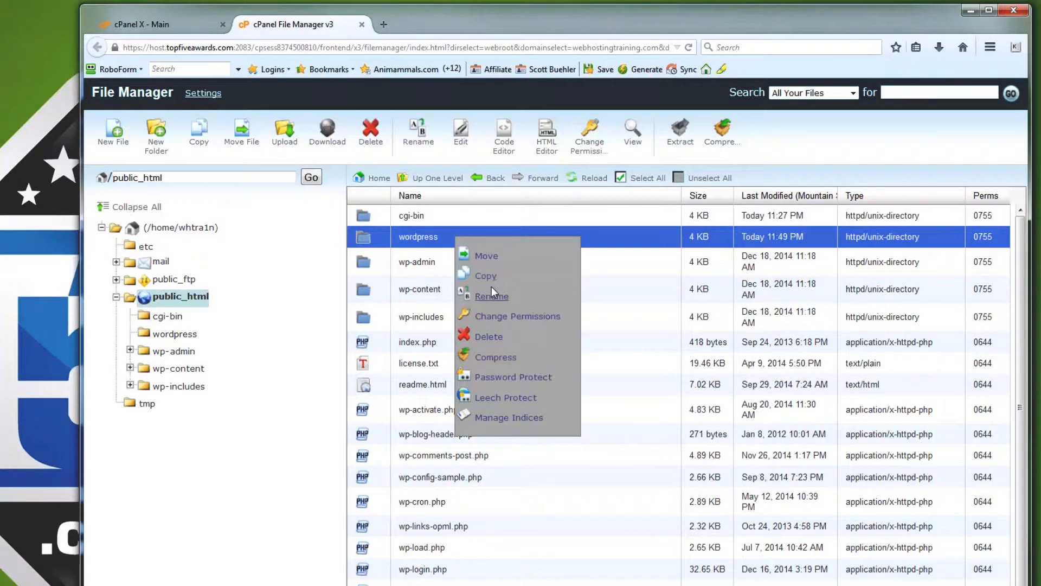
pyautogui.click(492, 336)
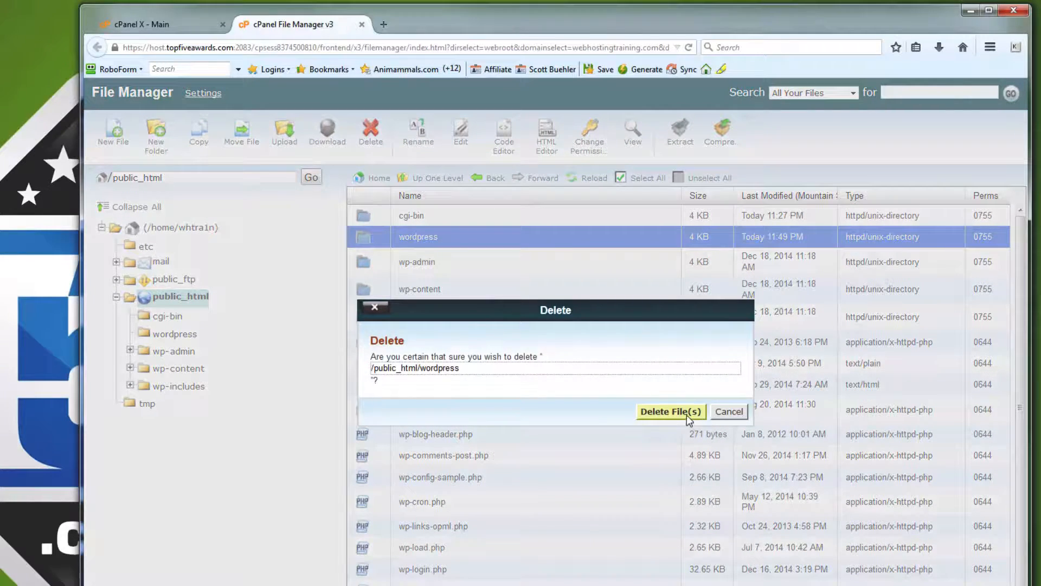
pyautogui.click(683, 412)
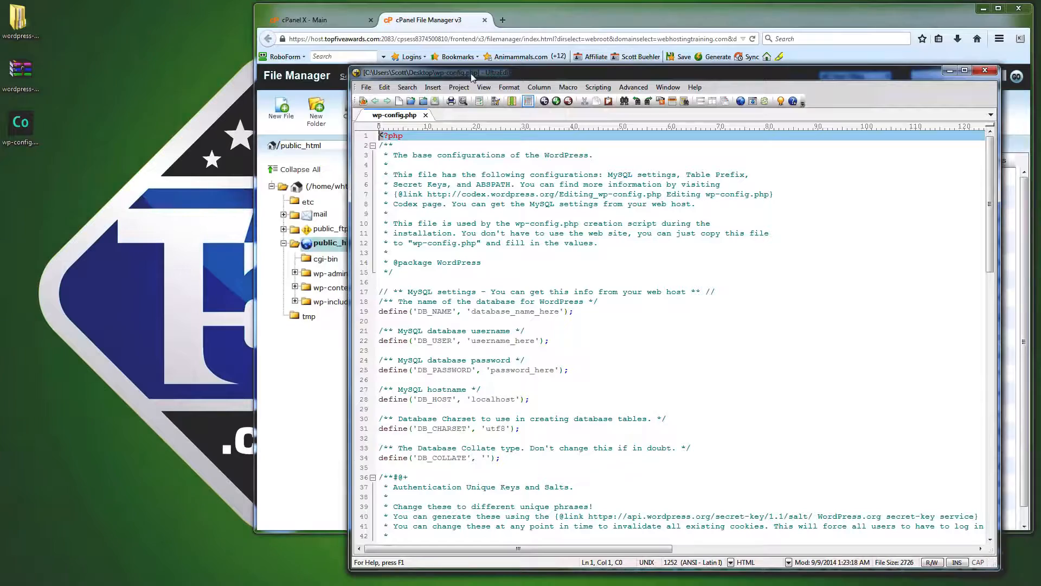
# Arrange the UltraEdit window with wp-config.php and the browser window side by side, with the editor on the left half.
pyautogui.moveTo(464, 74); pyautogui.dragTo(123, 26)
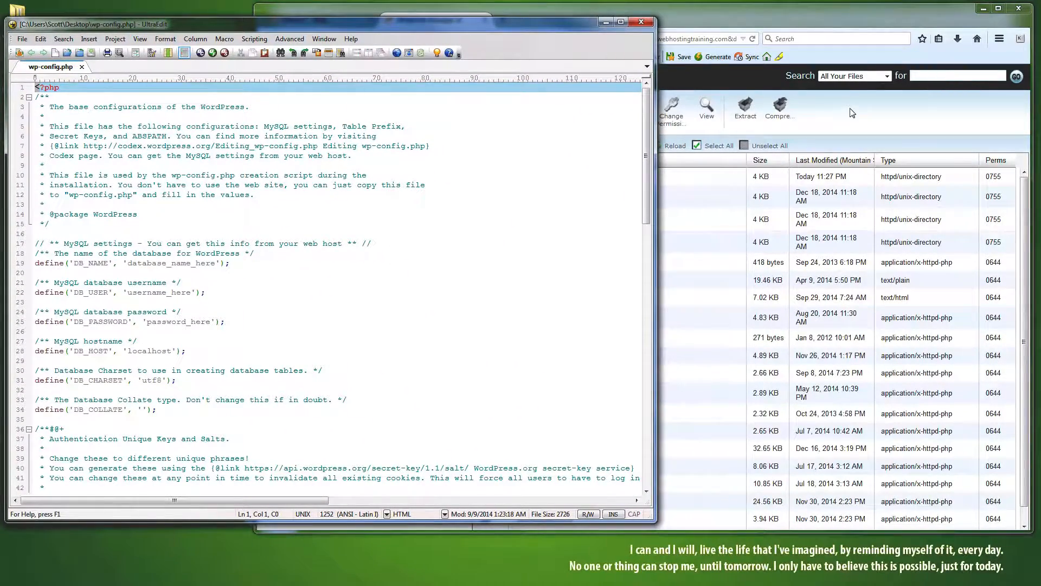
pyautogui.click(852, 112)
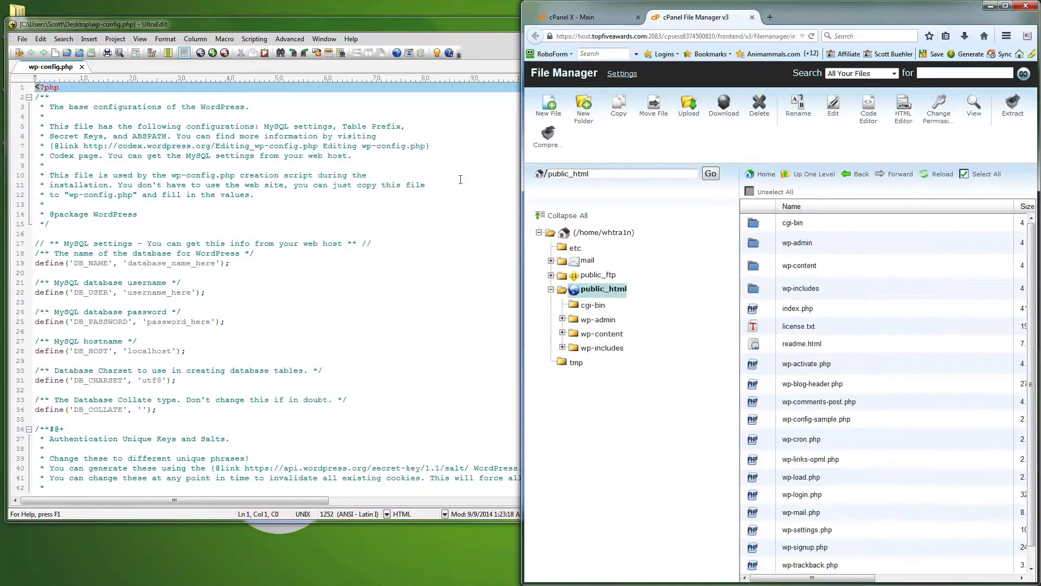
pyautogui.click(460, 180)
pyautogui.press('super+Left')
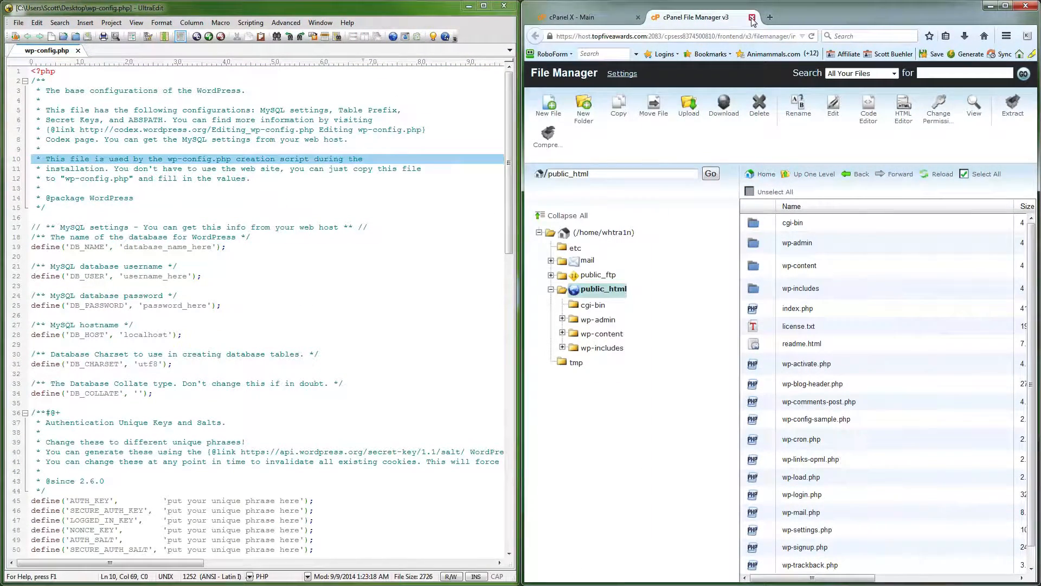
# Open MySQL Databases from the cPanel main page and create a new database named w0rdpress after the account prefix.
pyautogui.click(586, 18)
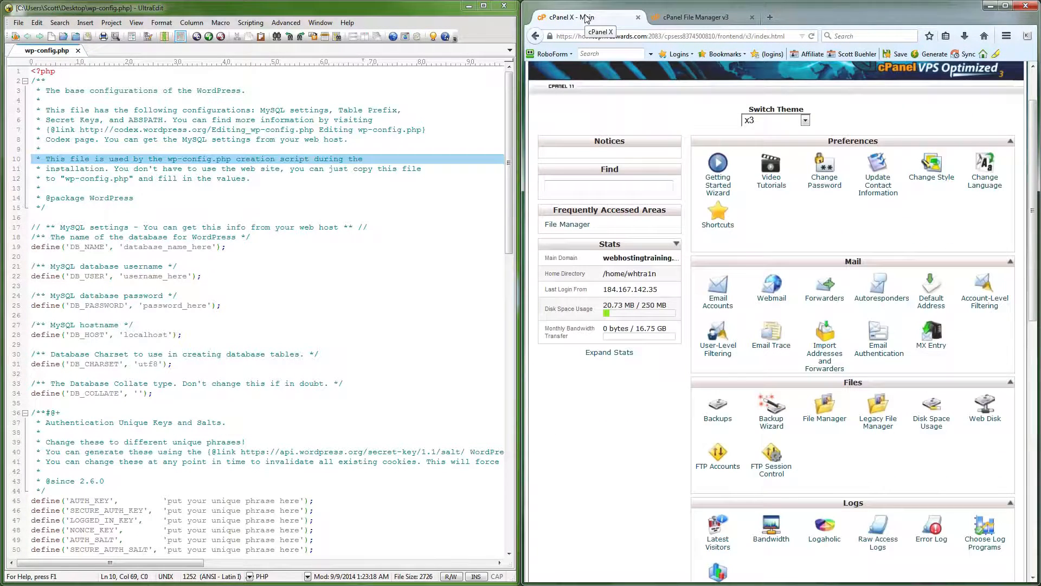
pyautogui.scroll(-8, 849, 338)
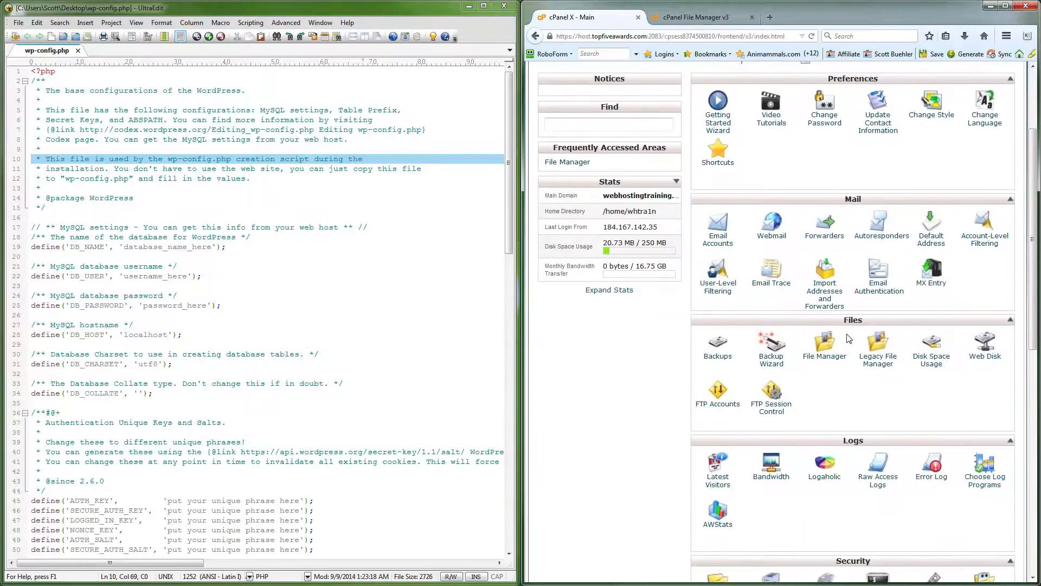
pyautogui.scroll(-7, 850, 338)
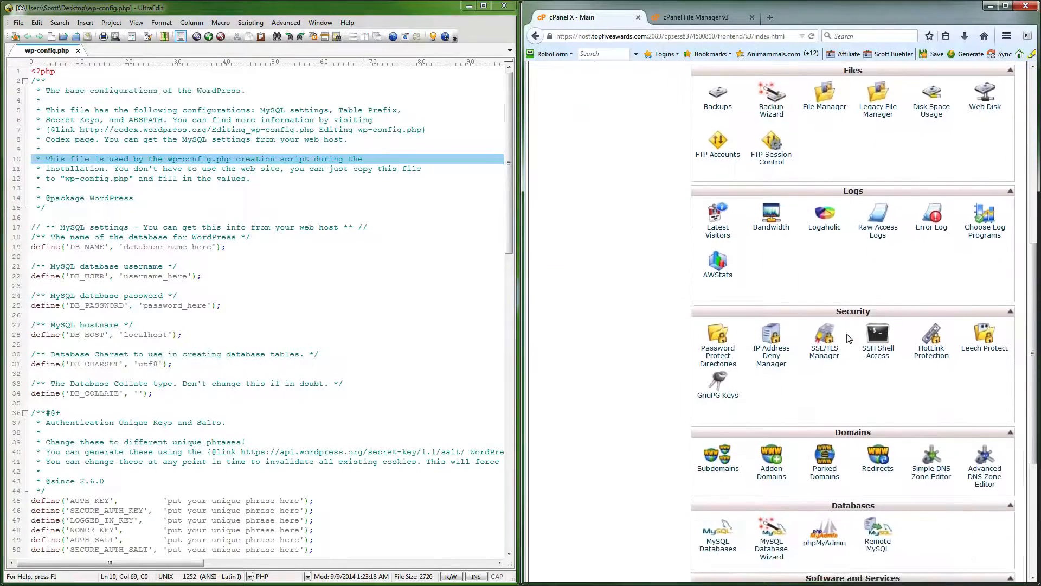
pyautogui.scroll(-1, 849, 339)
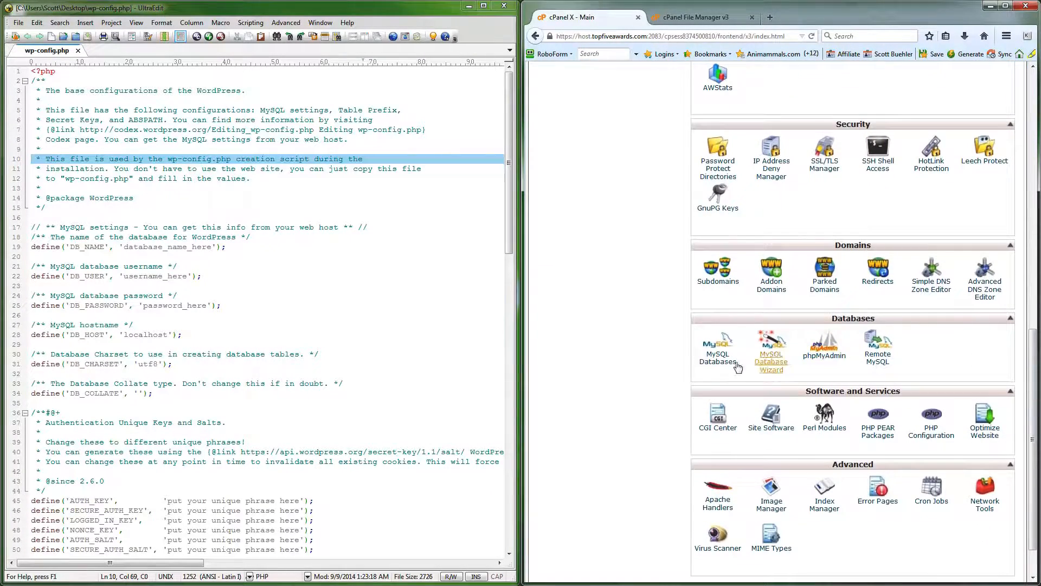
pyautogui.click(720, 360)
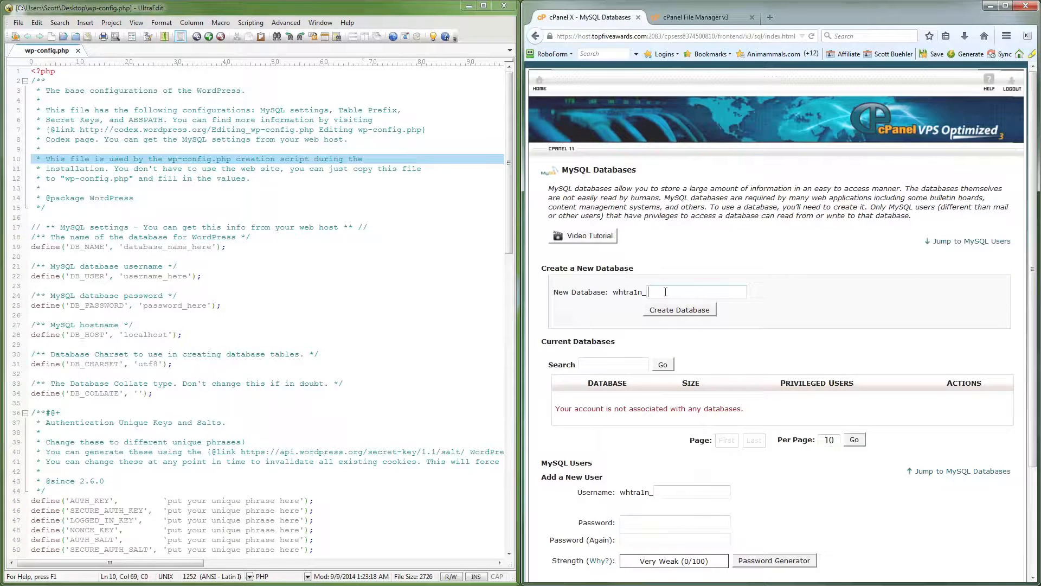
pyautogui.write('w0rdpress')
pyautogui.click(675, 310)
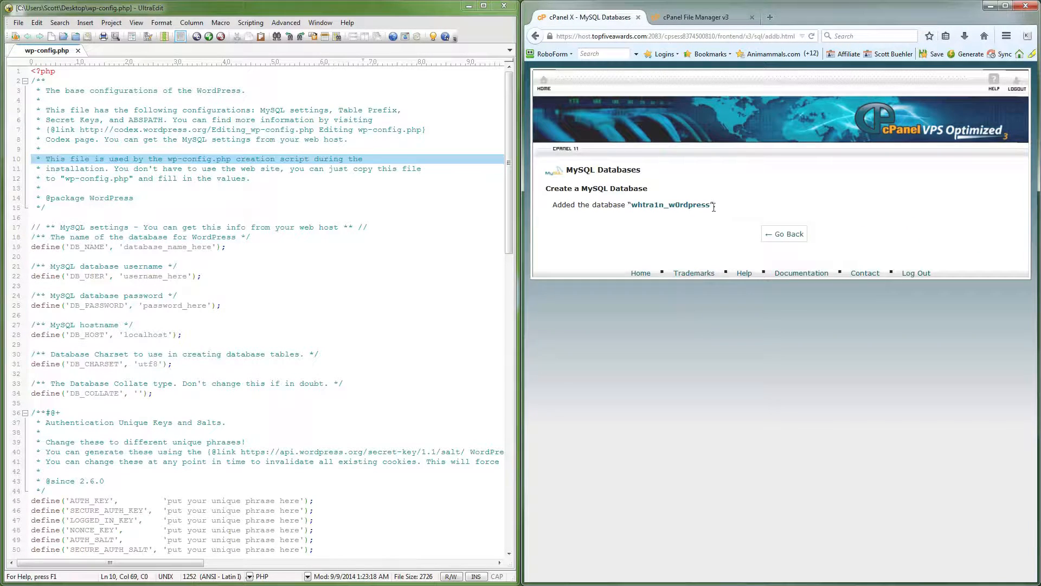
# Copy the new database's full name whtra1n_w0rdpress into wp-config.php as the DB_NAME value, replacing database_name_here.
pyautogui.moveTo(711, 203); pyautogui.dragTo(634, 208)
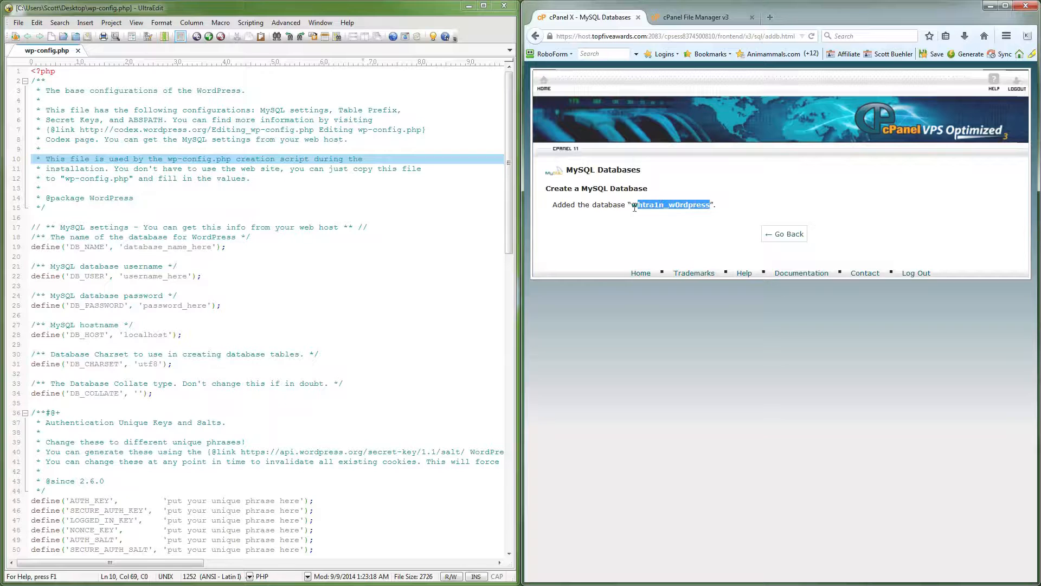
pyautogui.rightClick(636, 205)
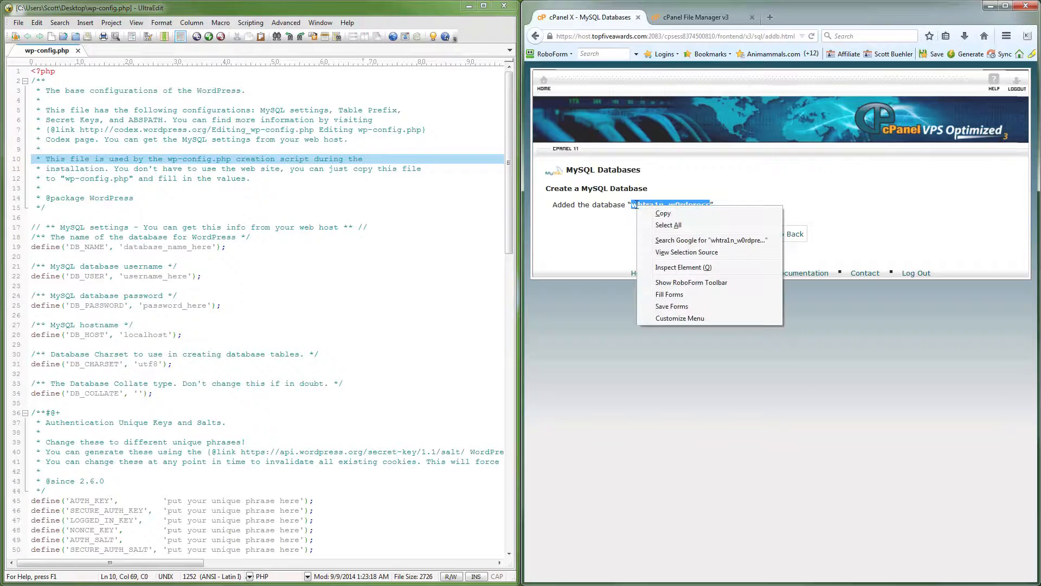
pyautogui.click(666, 216)
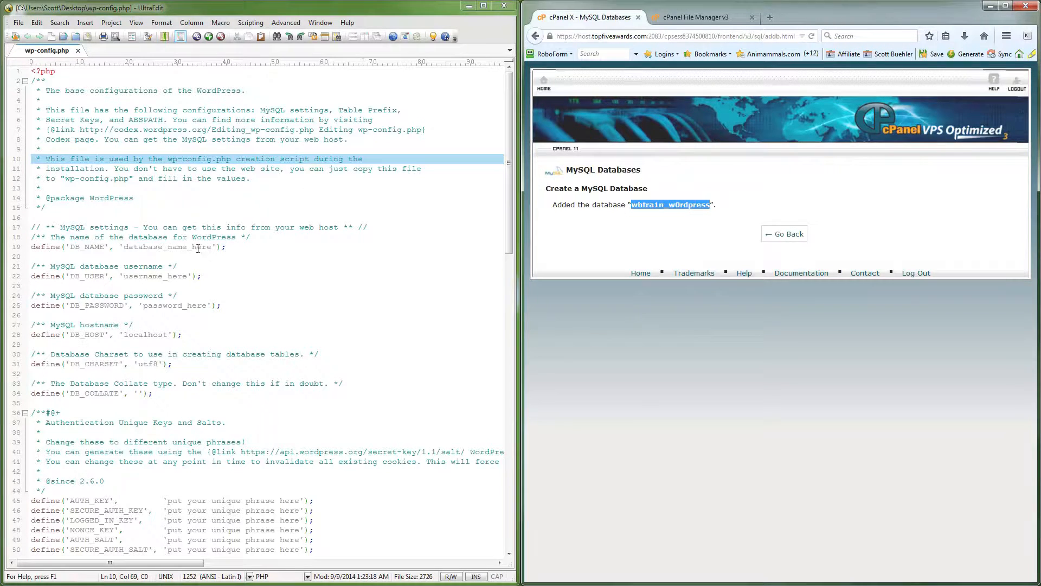
pyautogui.moveTo(215, 247); pyautogui.dragTo(126, 252)
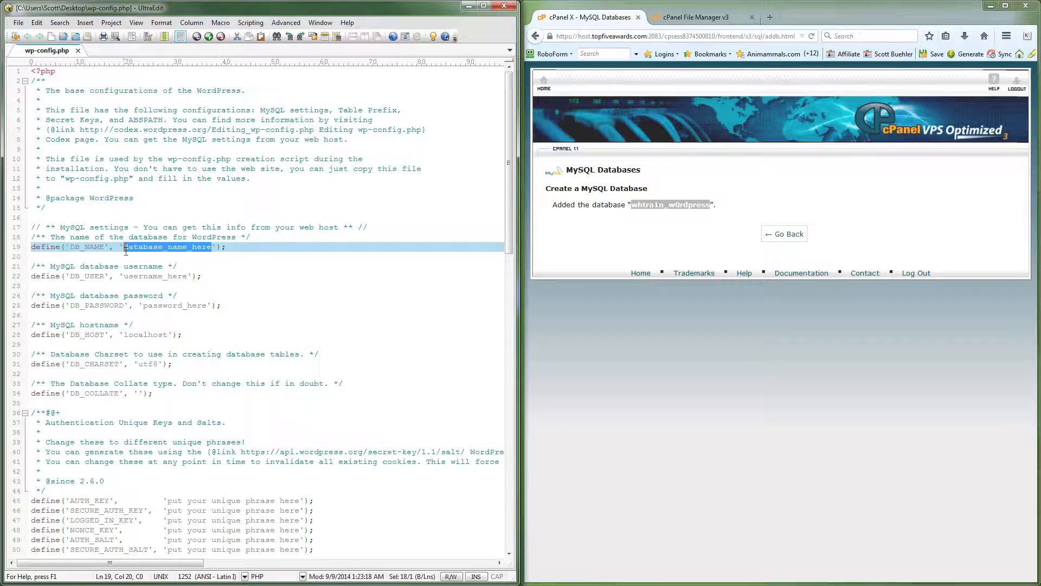
pyautogui.hotkey('ctrl', 'v')
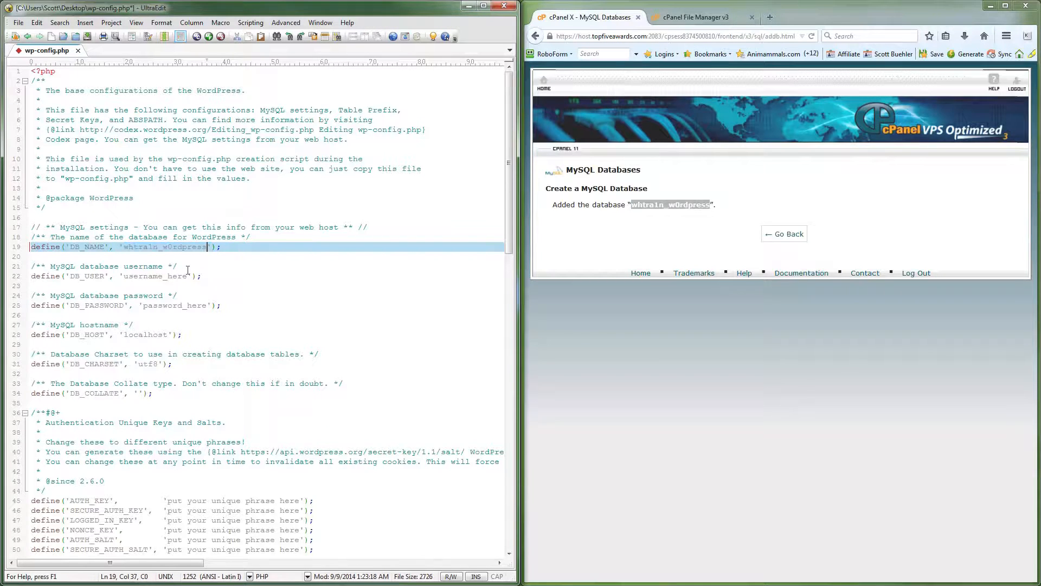
# Return to the MySQL Databases page and enter dem0 as the username for a new MySQL user.
pyautogui.click(787, 234)
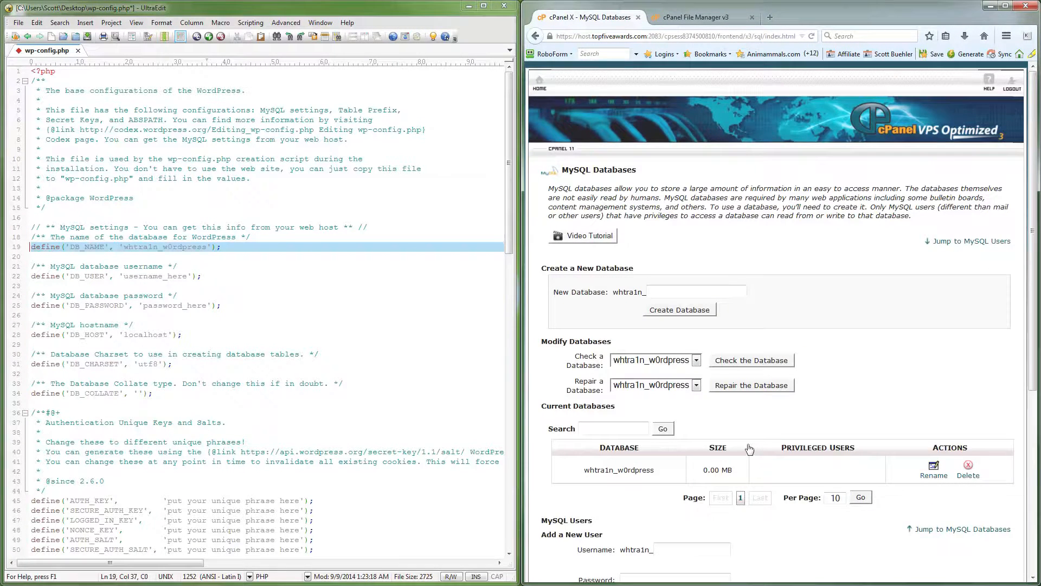
pyautogui.scroll(-3, 751, 451)
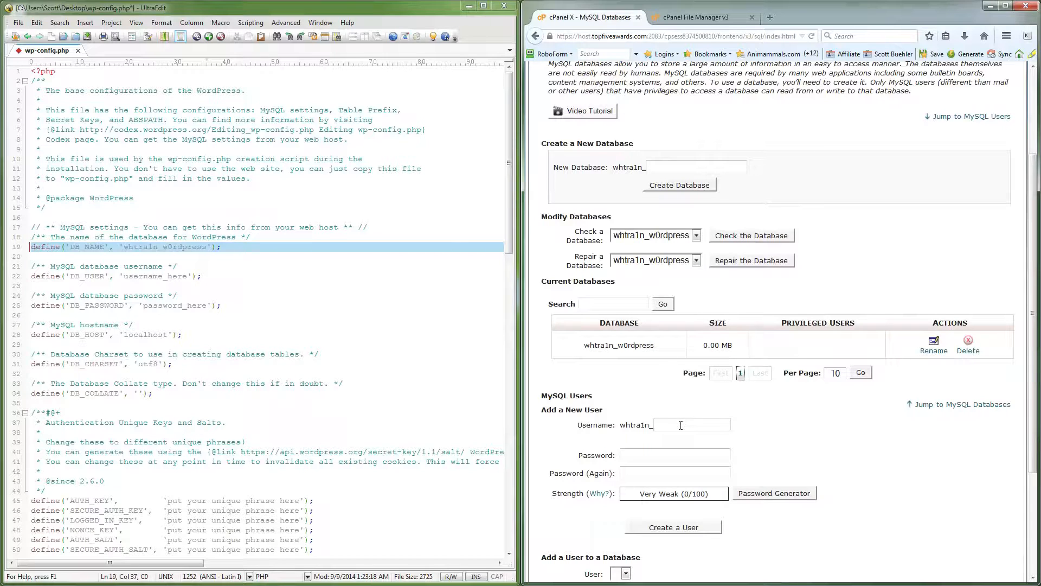
pyautogui.write('dem0')
# Generate a new 16-character password for the MySQL user with the Password Generator.
pyautogui.click(758, 492)
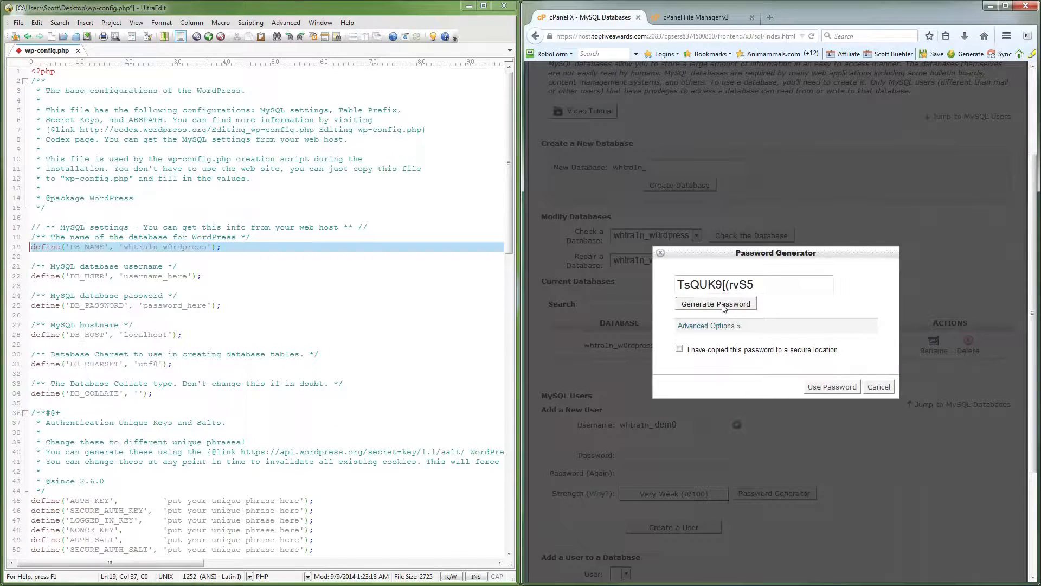
pyautogui.click(719, 327)
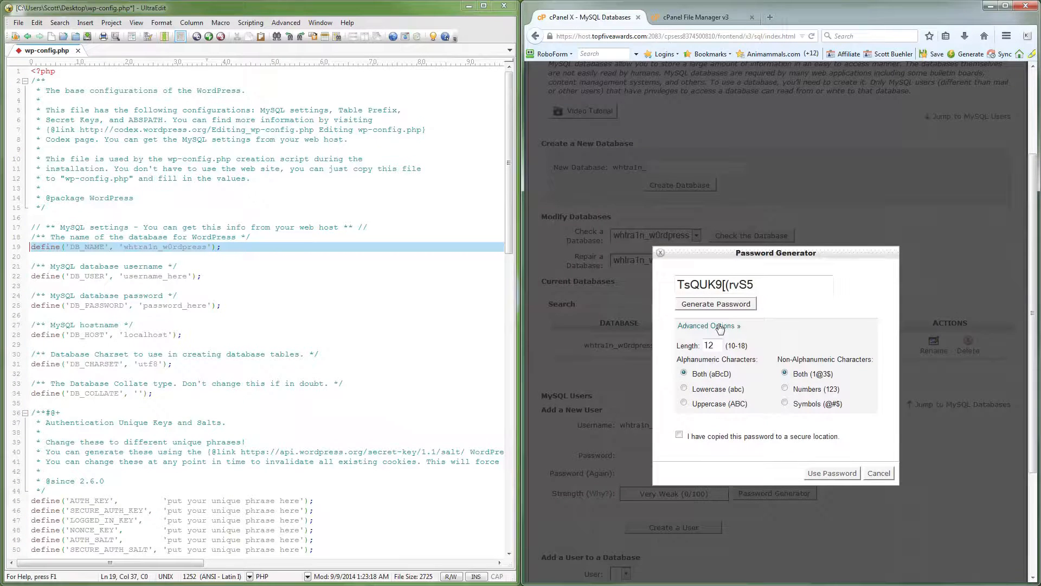
pyautogui.moveTo(718, 345); pyautogui.dragTo(699, 345)
pyautogui.write('1')
pyautogui.click(732, 308)
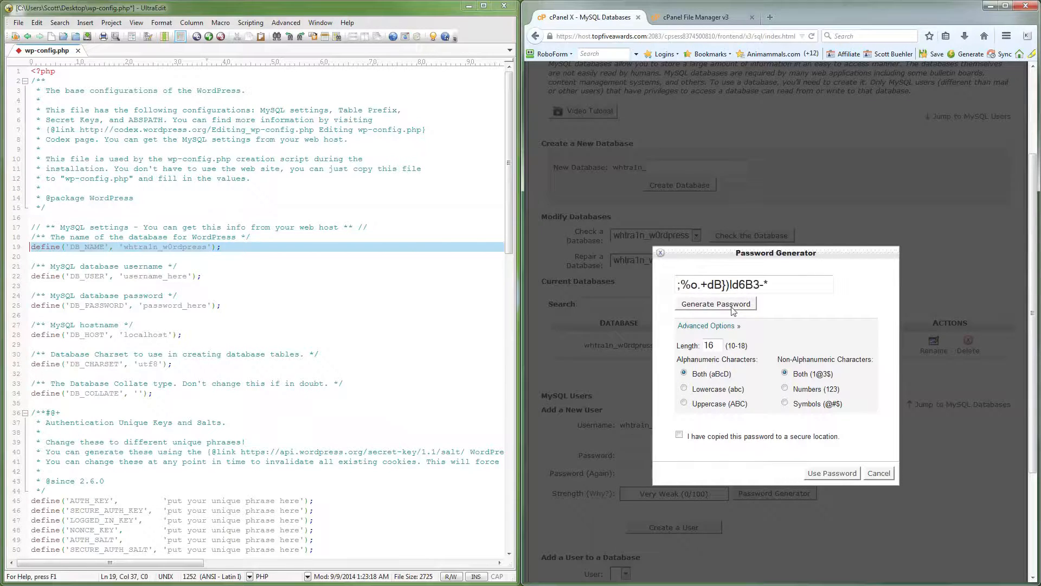
pyautogui.click(733, 308)
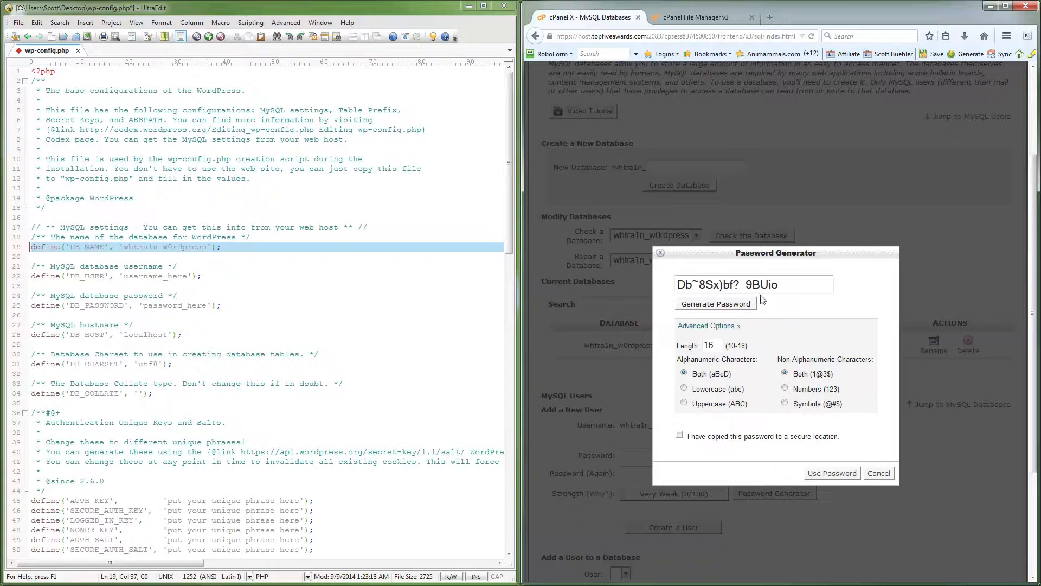
# Copy the generated password, close the generator and paste the password into both password fields for the new MySQL user.
pyautogui.moveTo(782, 284); pyautogui.dragTo(678, 283)
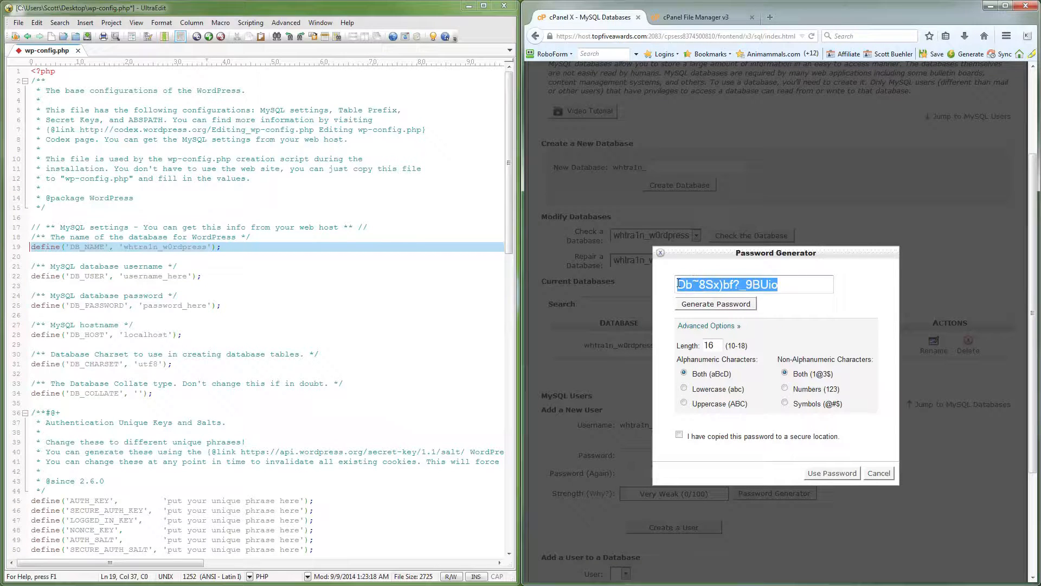
pyautogui.rightClick(689, 284)
pyautogui.click(722, 321)
pyautogui.click(871, 475)
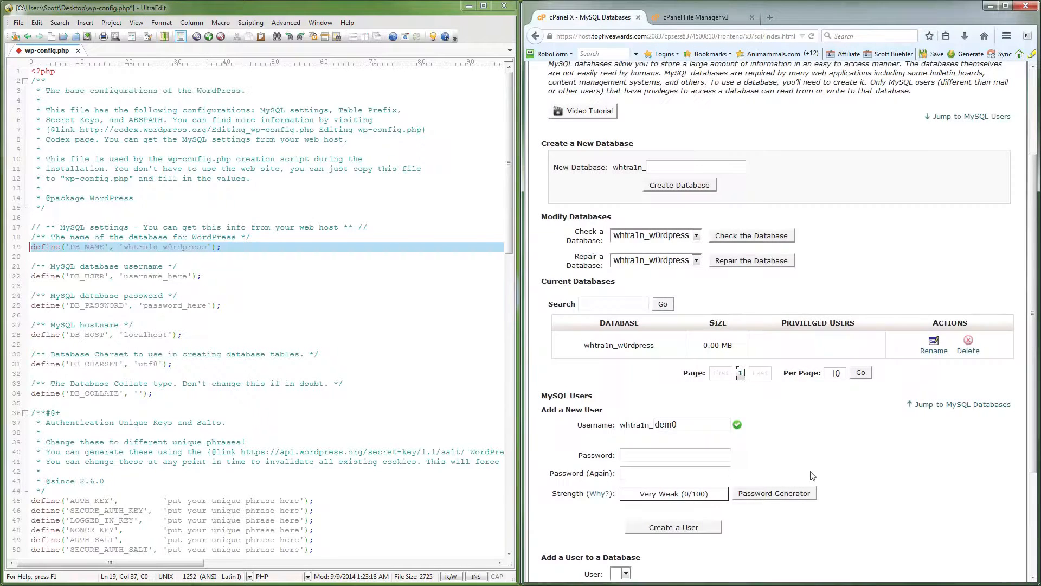
pyautogui.click(631, 454)
pyautogui.hotkey('ctrl', 'v')
pyautogui.hotkey('ctrl', 'v')
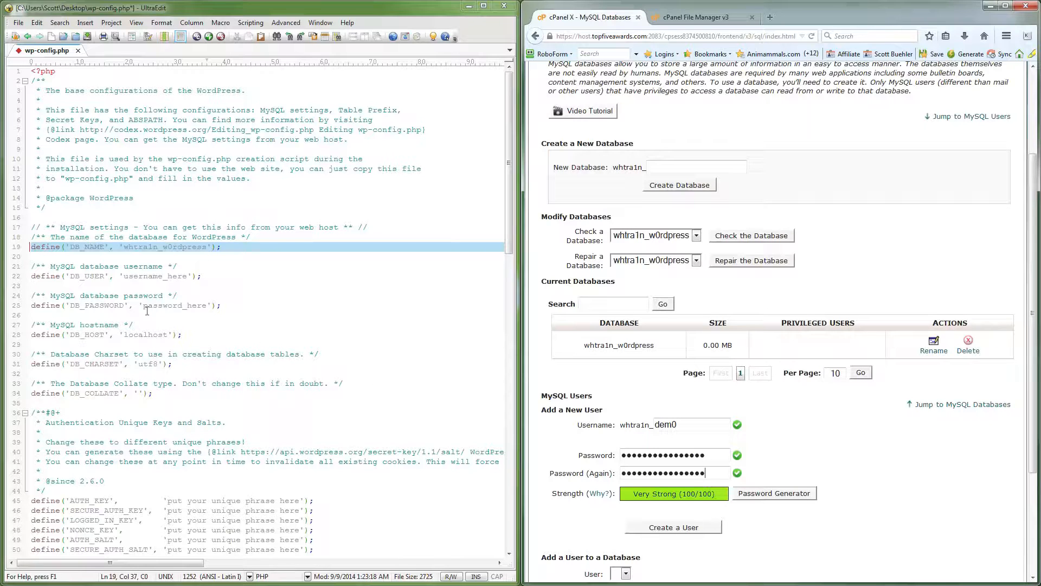
pyautogui.moveTo(146, 305); pyautogui.dragTo(205, 306)
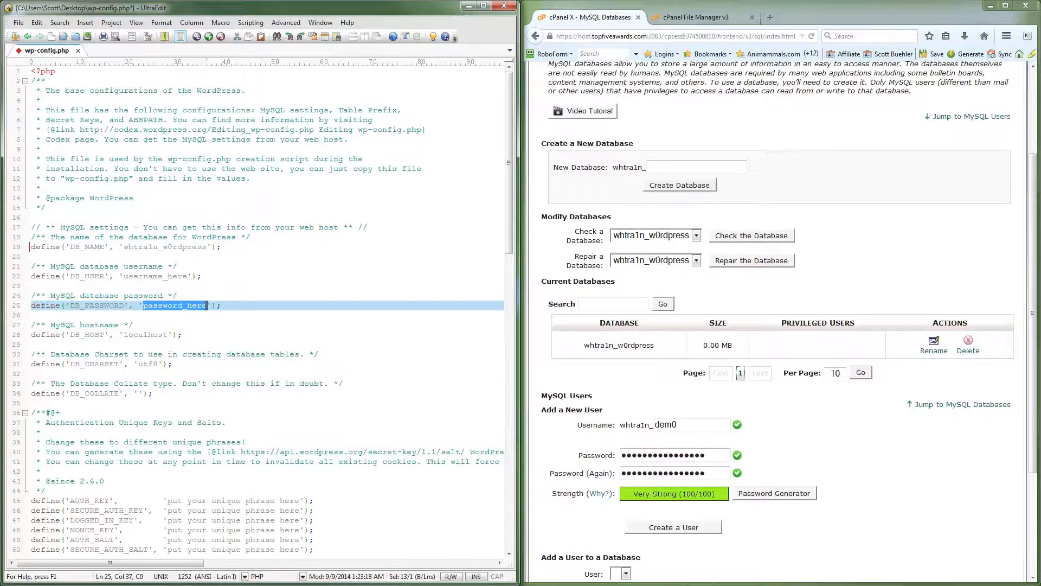
pyautogui.hotkey('ctrl', 'v')
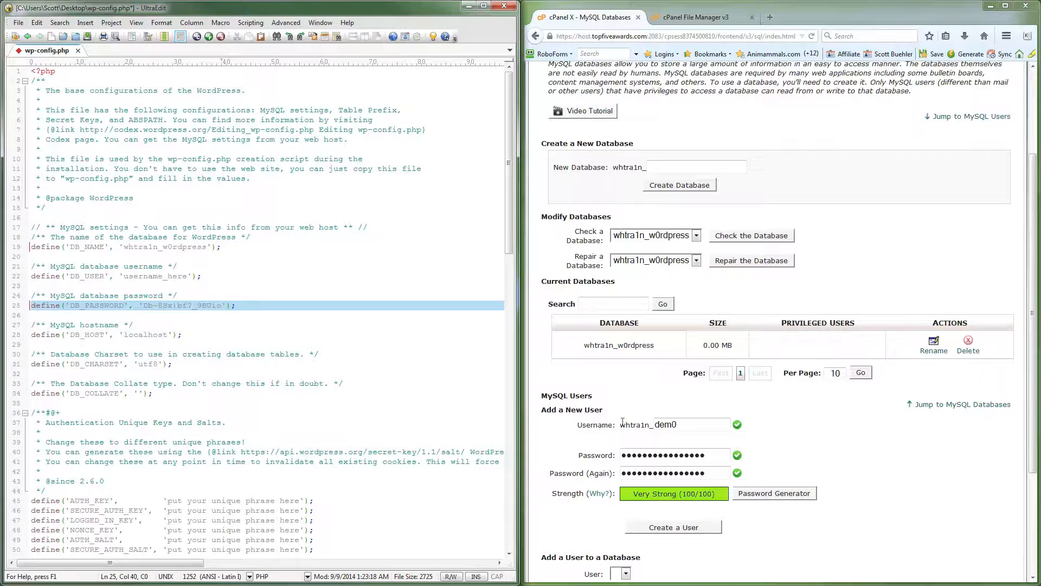
pyautogui.moveTo(621, 427); pyautogui.dragTo(652, 427)
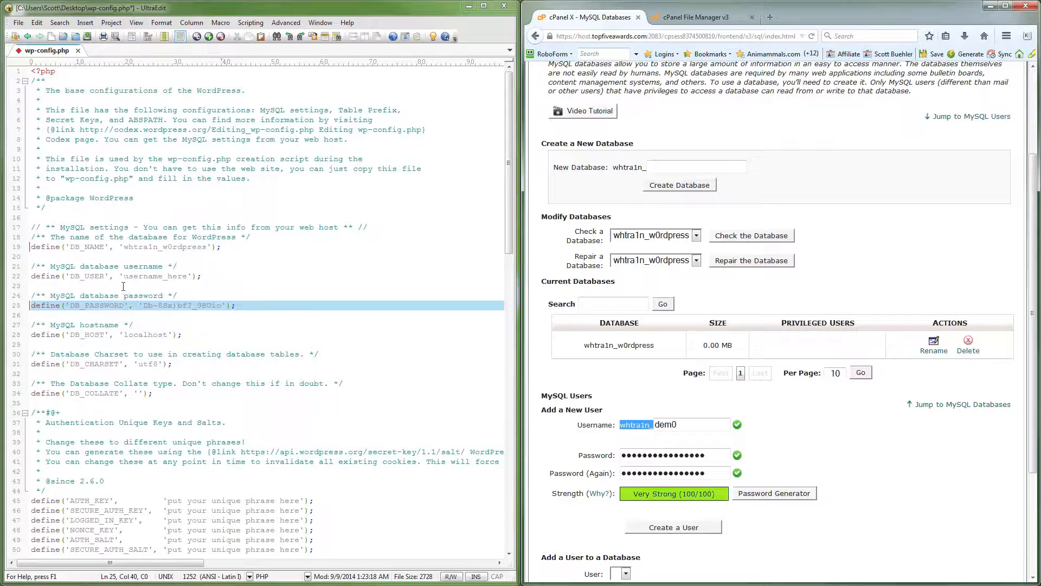
pyautogui.moveTo(123, 278); pyautogui.dragTo(187, 277)
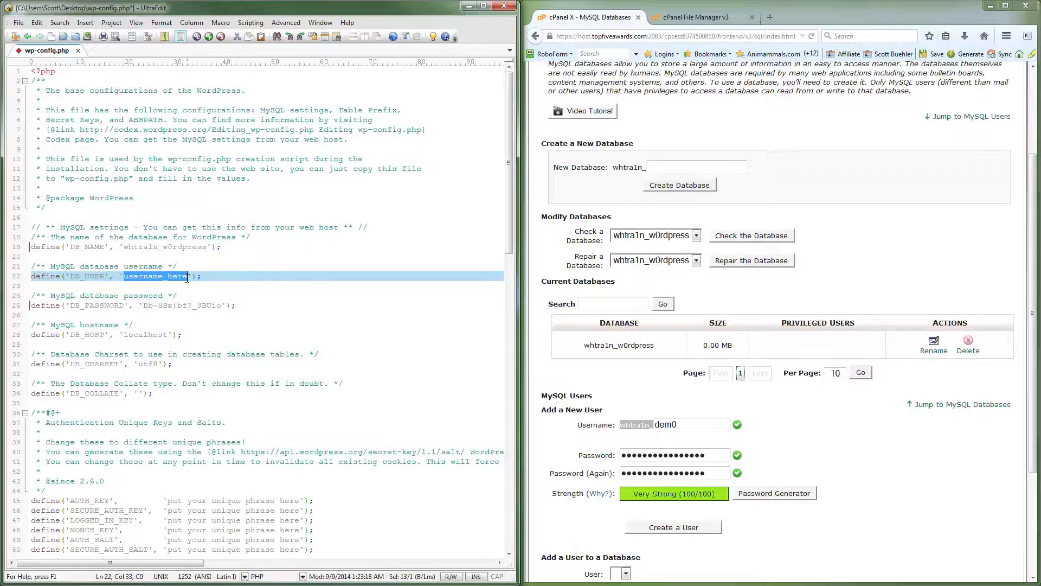
pyautogui.hotkey('ctrl', 'v')
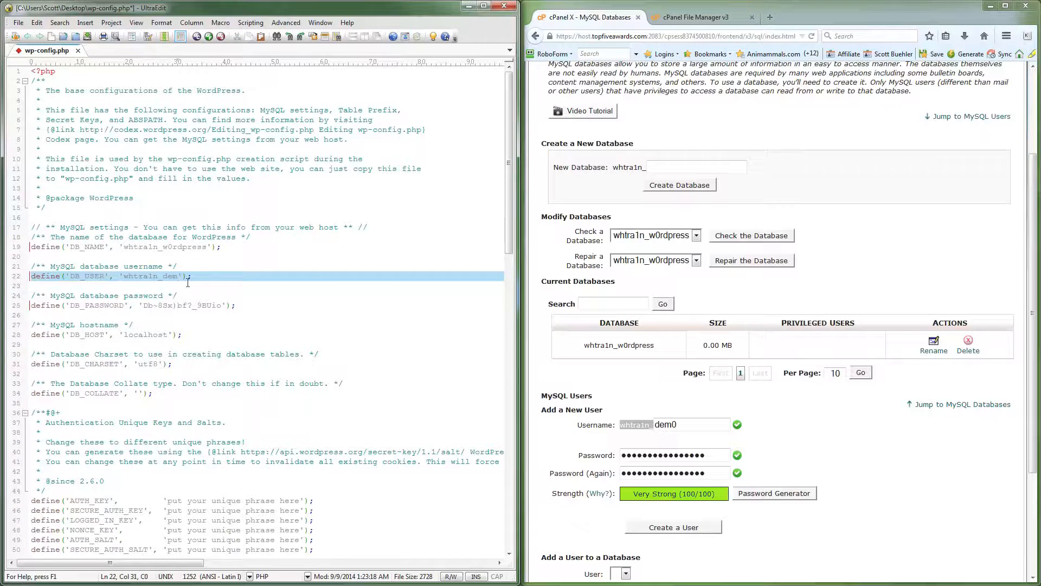
pyautogui.hotkey('ctrl', 's')
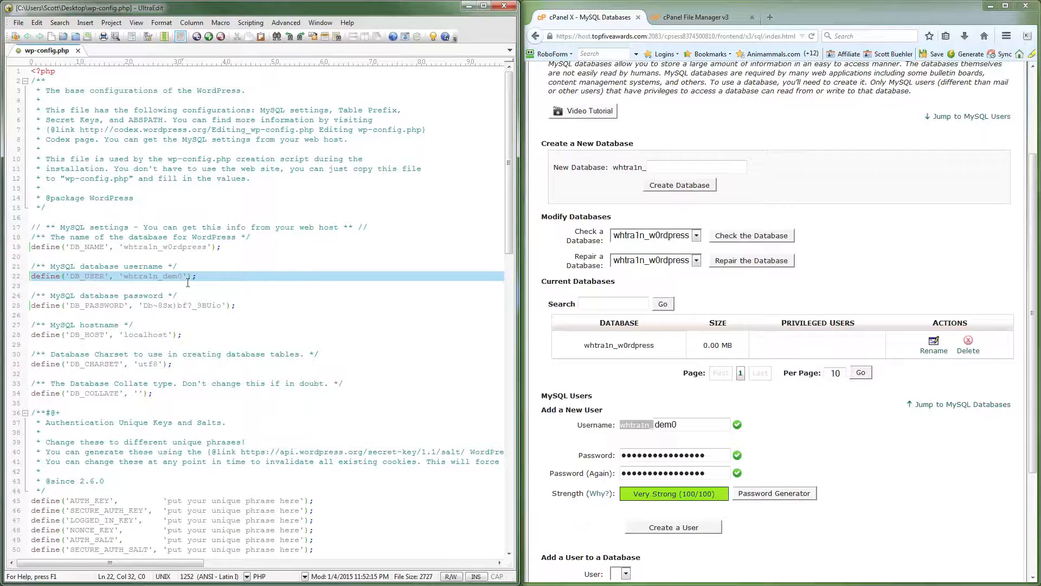
# Create the MySQL user whtra1n_dem0 and add it to the whtra1n_w0rdpress database.
pyautogui.click(678, 528)
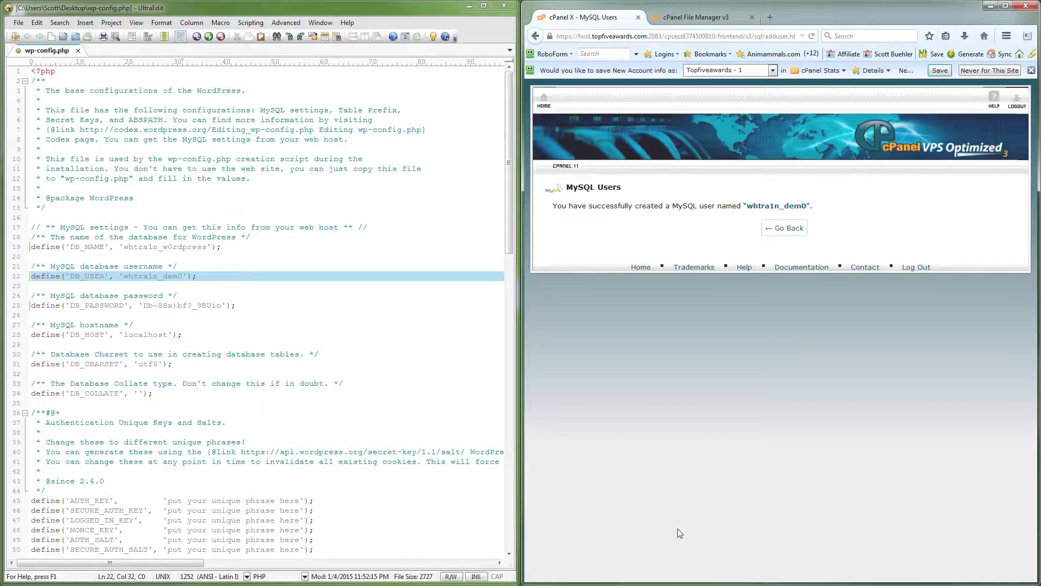
pyautogui.click(802, 223)
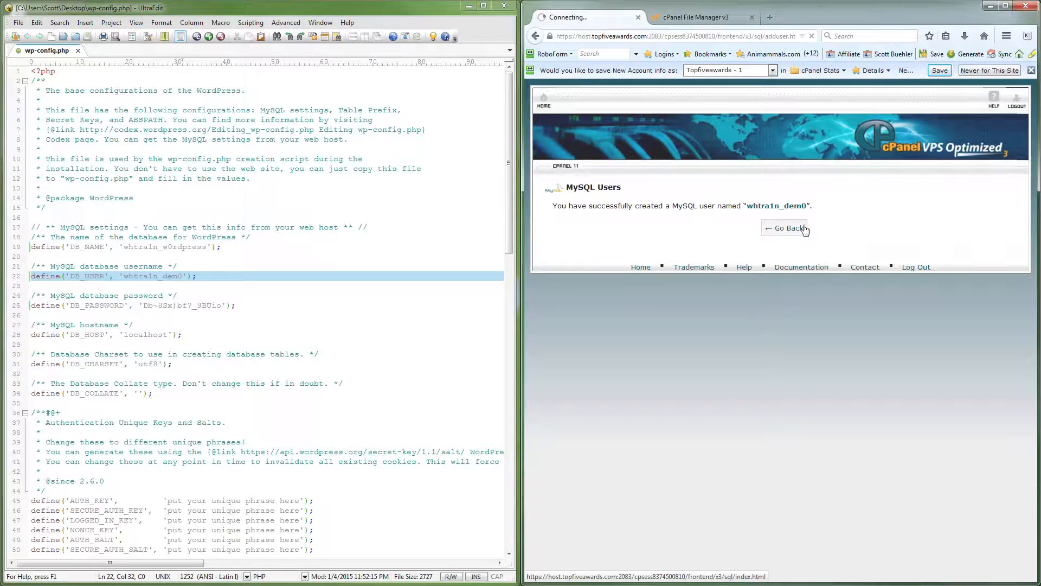
pyautogui.scroll(-5, 817, 402)
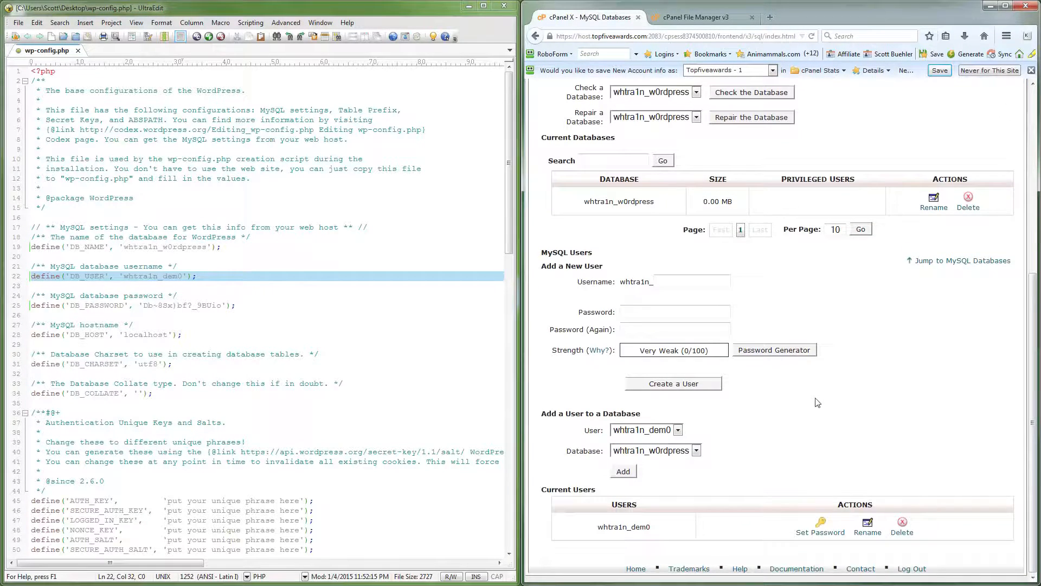
pyautogui.moveTo(542, 413); pyautogui.dragTo(641, 413)
pyautogui.click(690, 418)
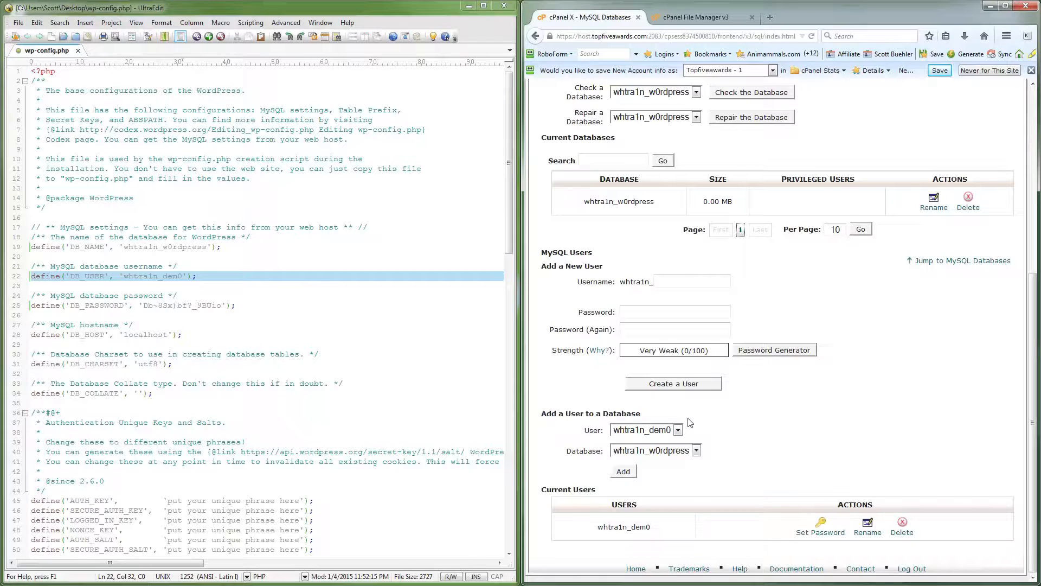
pyautogui.click(624, 472)
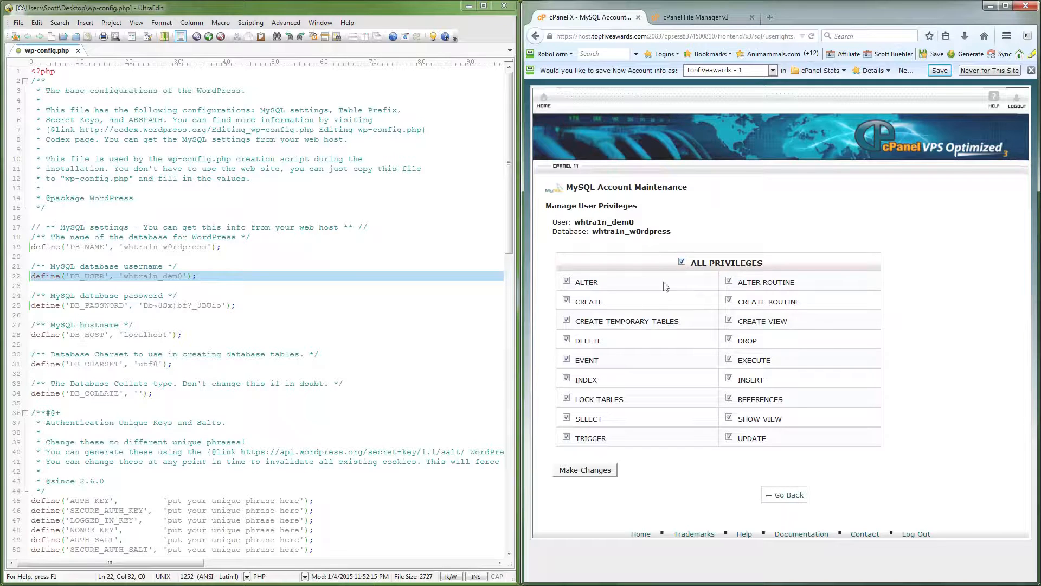
# Apply all privileges on the database to the new user and return to the MySQL Databases page.
pyautogui.click(579, 473)
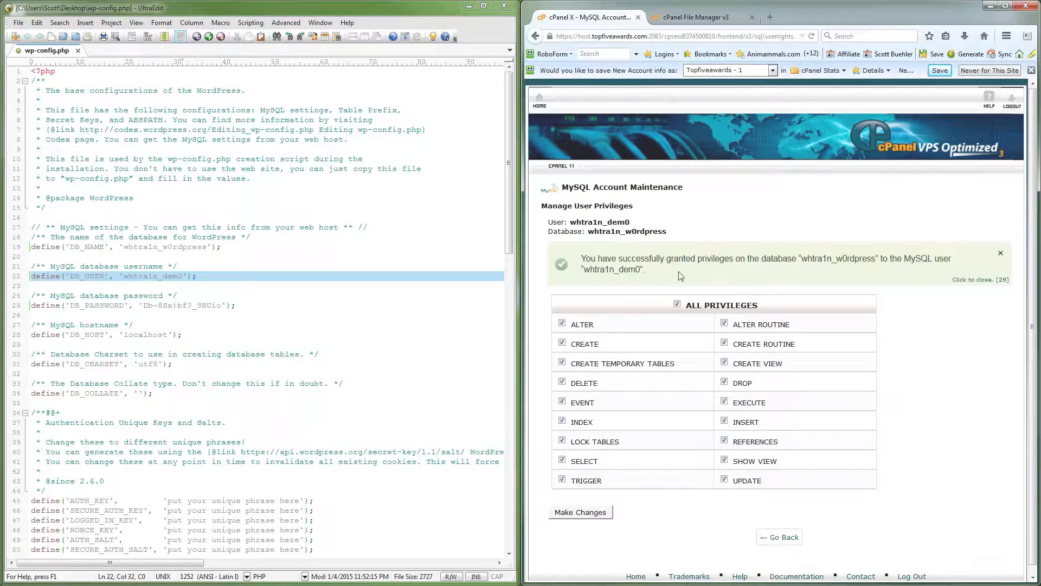
pyautogui.moveTo(581, 257); pyautogui.dragTo(650, 272)
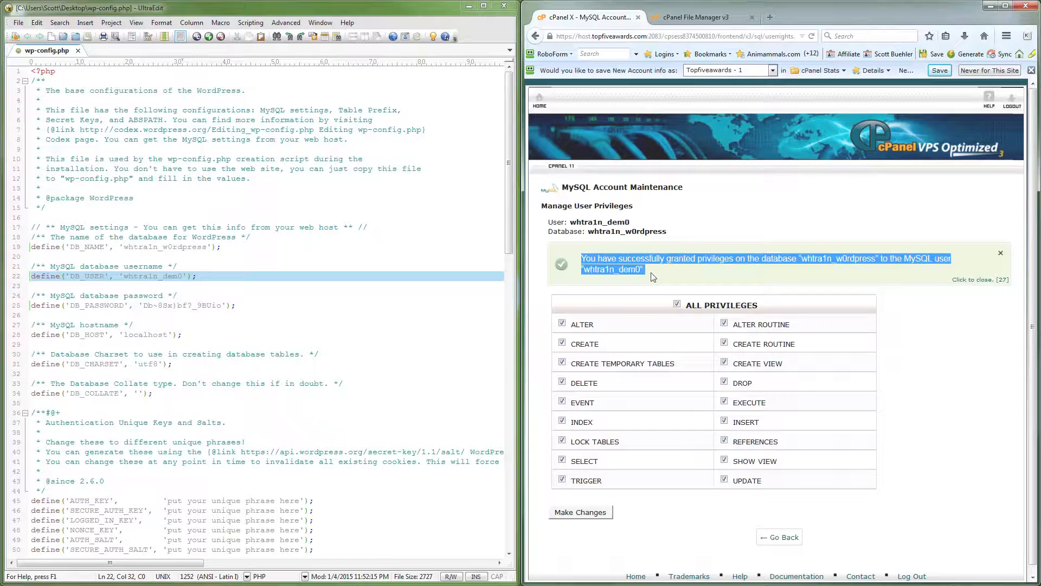
pyautogui.click(776, 539)
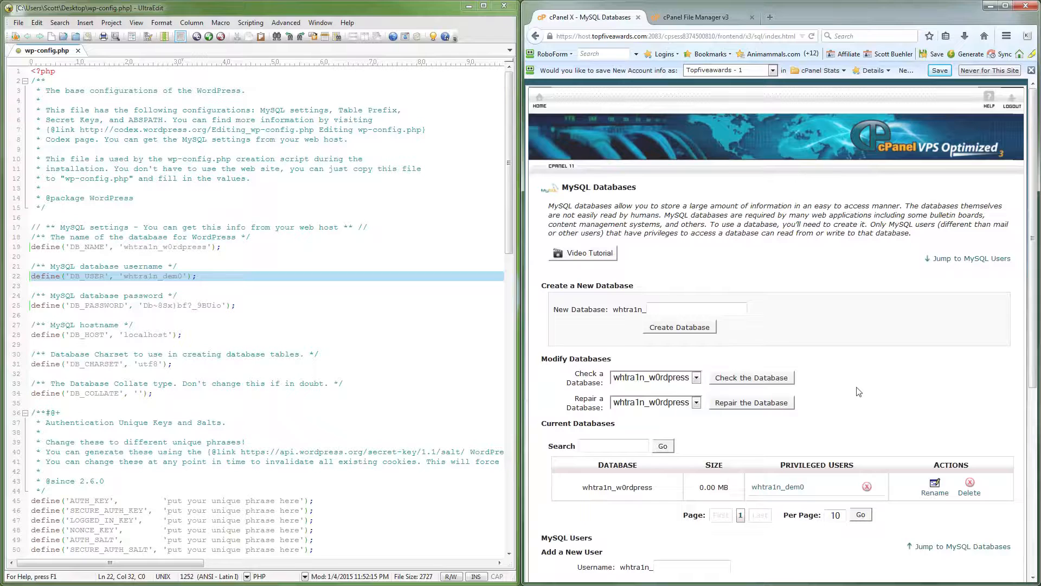
# Delete wp-config-sample.php from public_html in the cPanel File Manager.
pyautogui.click(673, 18)
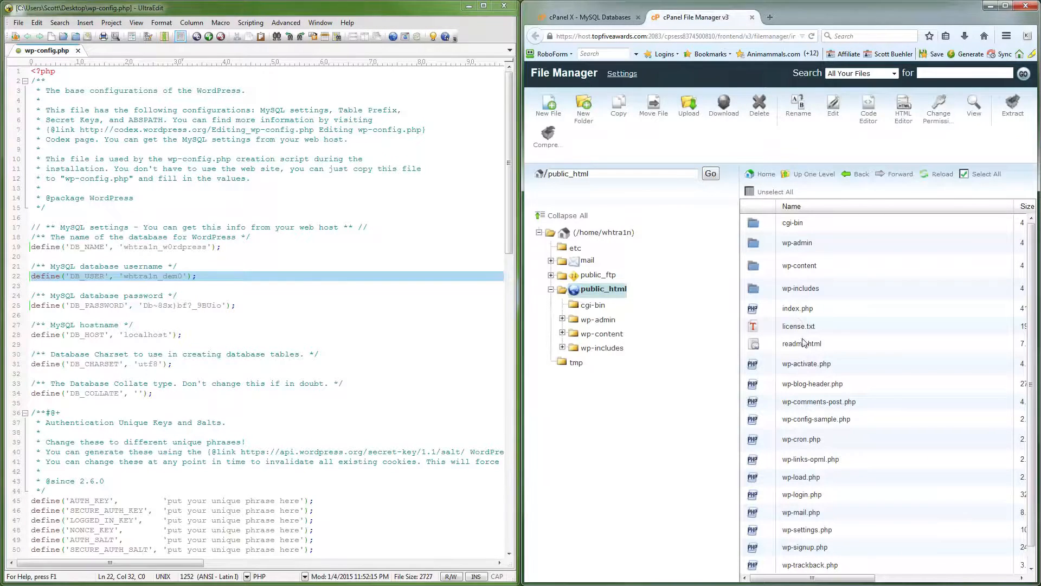
pyautogui.click(857, 423)
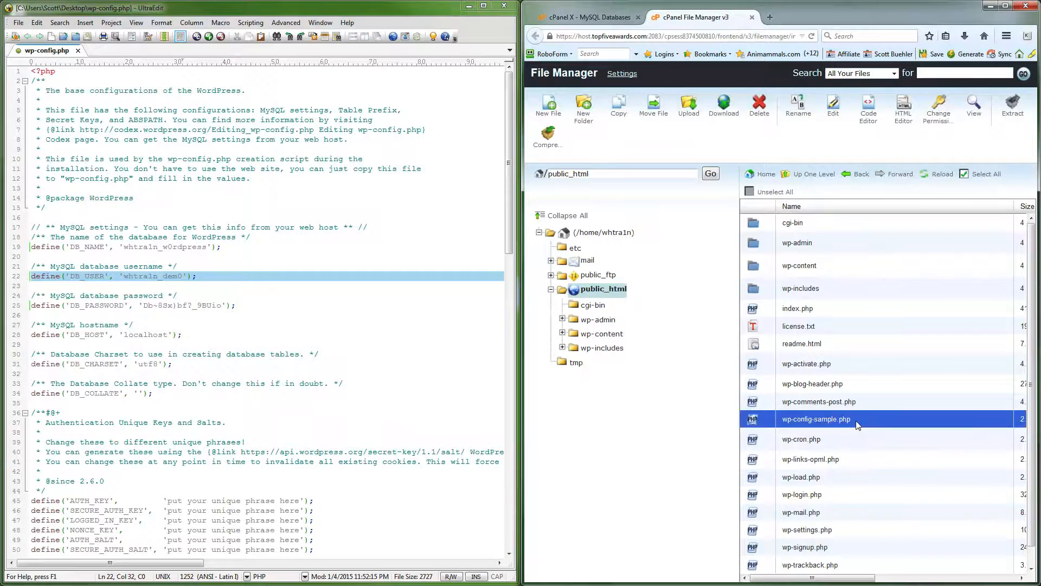
pyautogui.click(761, 110)
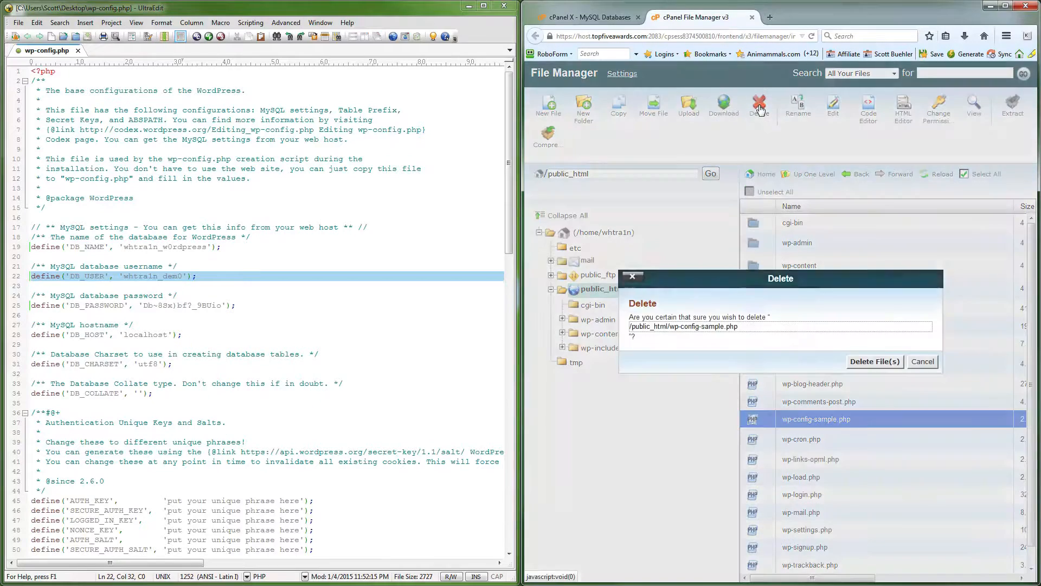
pyautogui.click(873, 362)
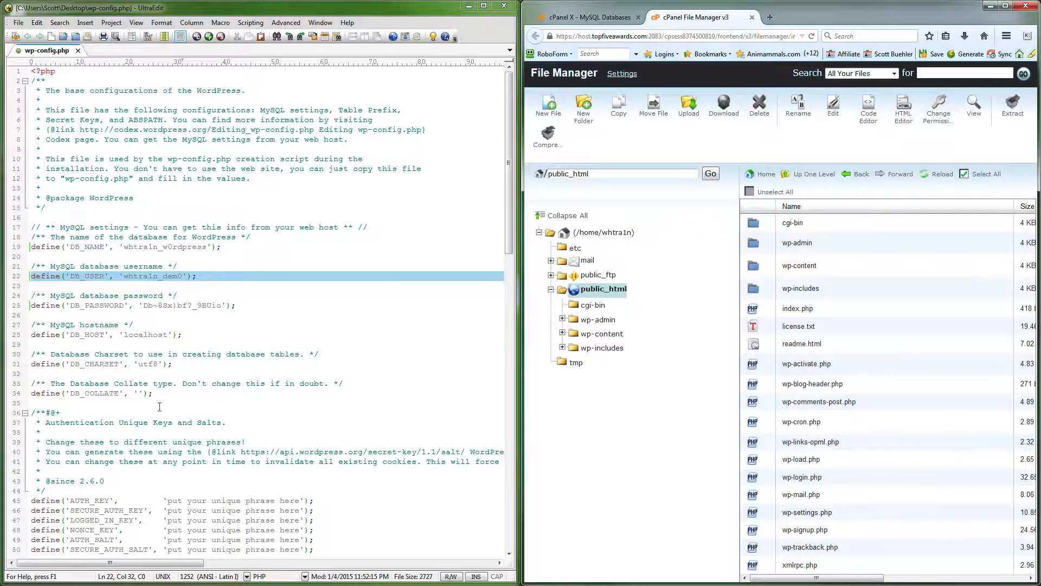
pyautogui.click(221, 461)
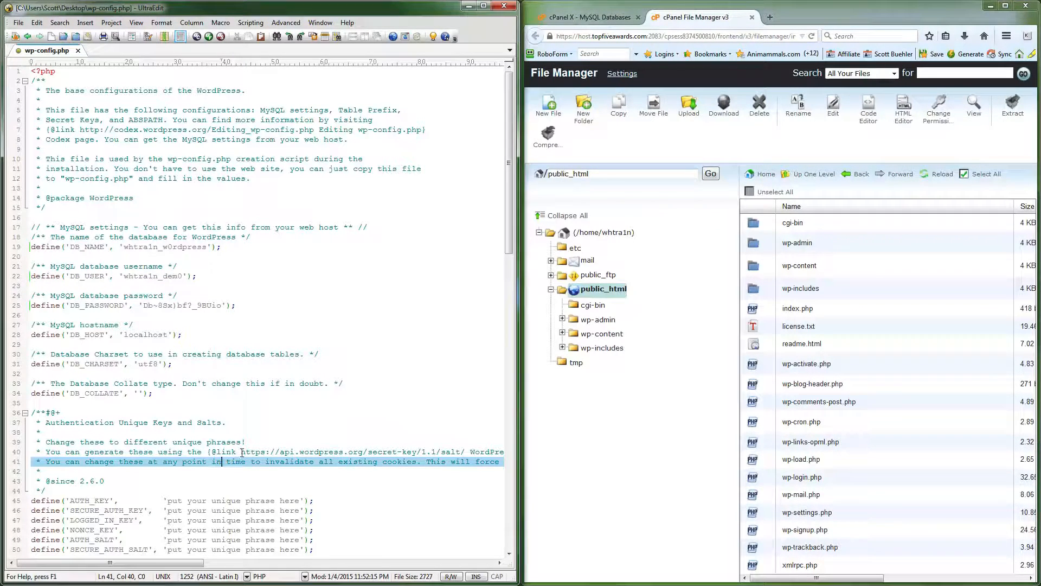
pyautogui.moveTo(242, 453); pyautogui.dragTo(468, 453)
pyautogui.hotkey('ctrl', 'c')
pyautogui.rightClick(456, 453)
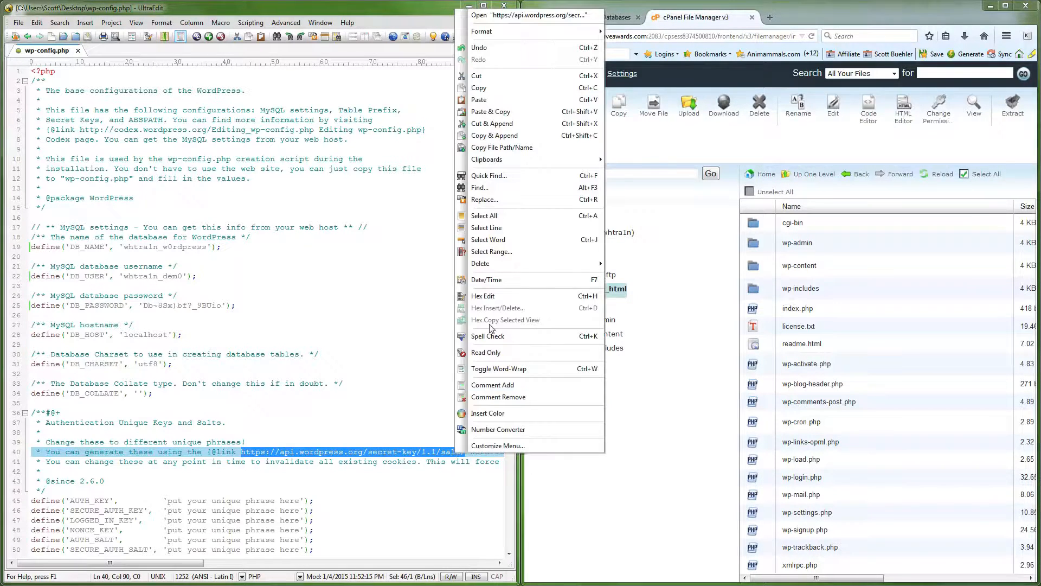
pyautogui.click(479, 88)
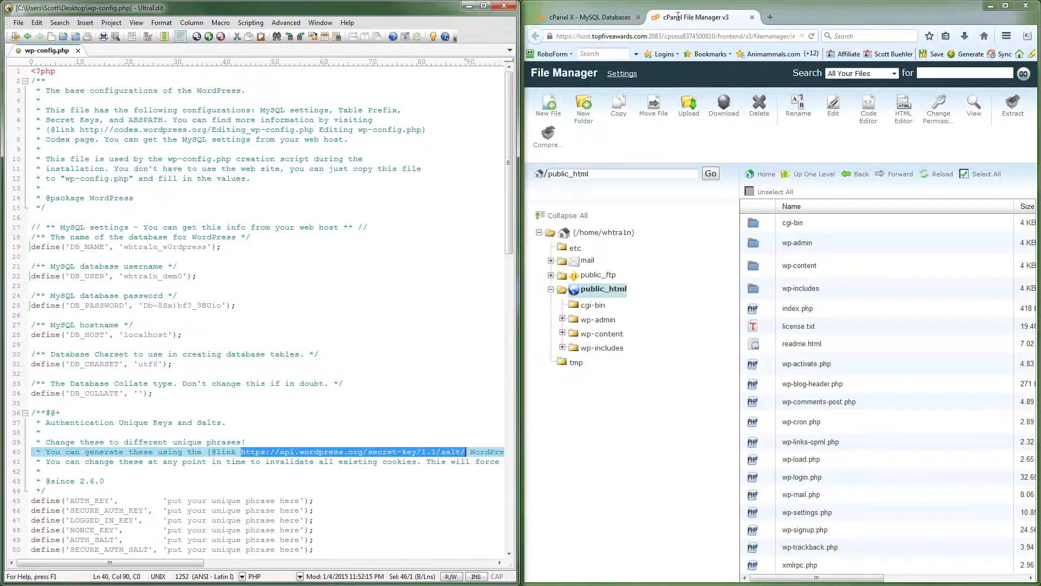
pyautogui.click(770, 17)
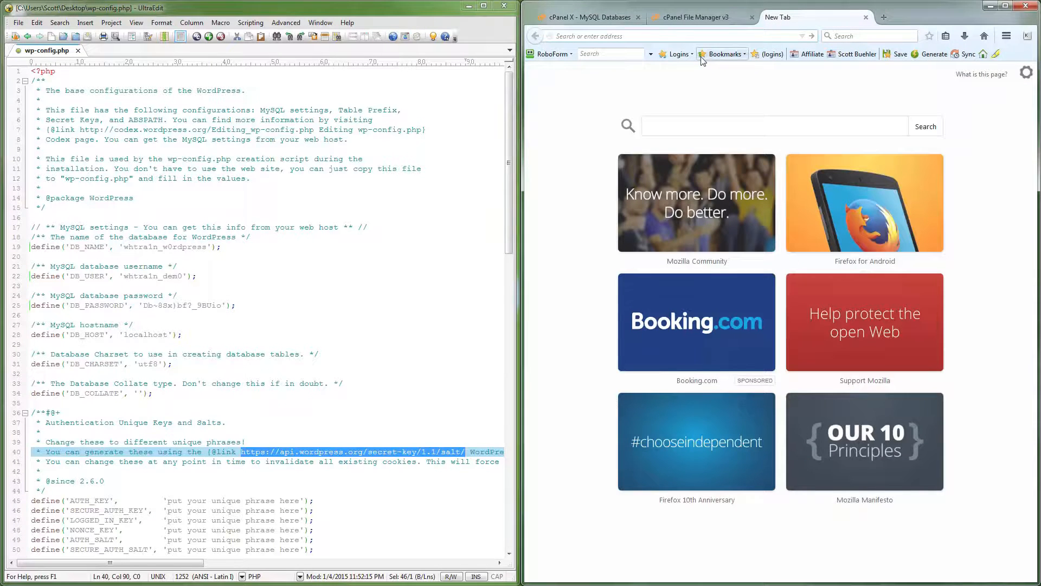
pyautogui.hotkey('ctrl', 'v')
pyautogui.press('Return')
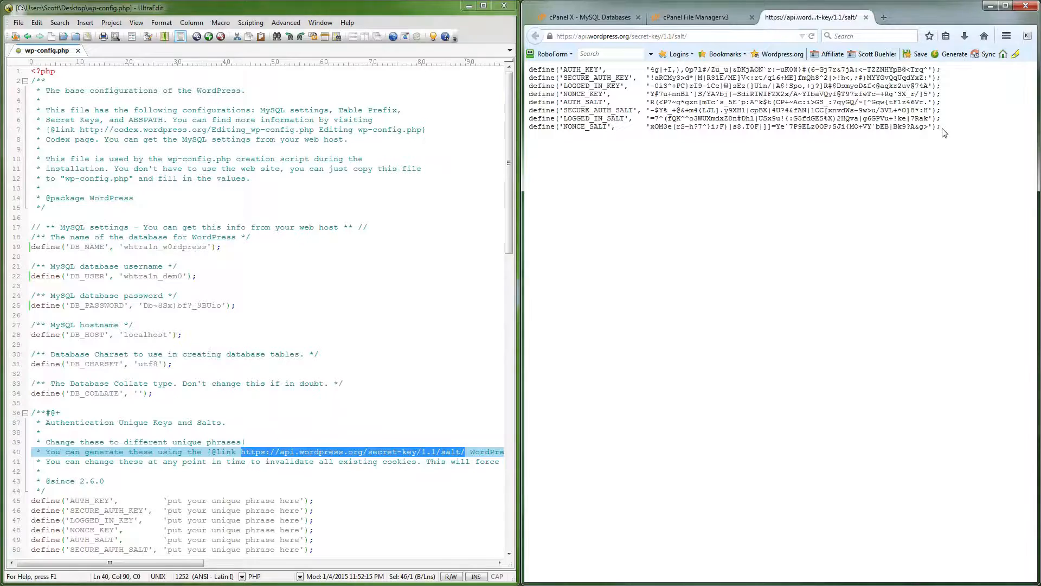
# Copy all eight generated key and salt definitions and replace the placeholder AUTH_KEY to NONCE_SALT lines in wp-config.php with them.
pyautogui.moveTo(942, 131); pyautogui.dragTo(532, 70)
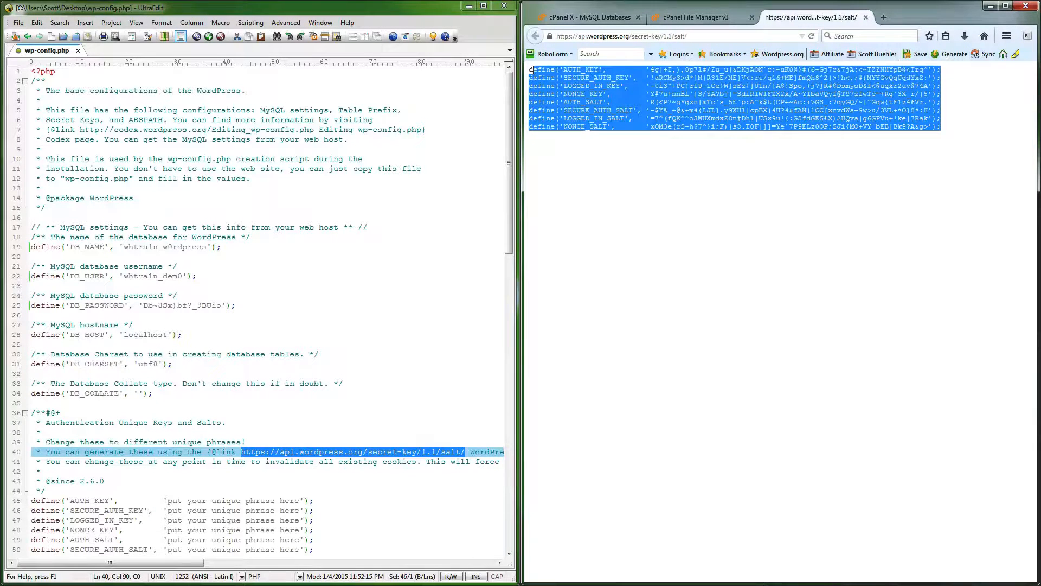
pyautogui.rightClick(537, 74)
pyautogui.click(560, 78)
pyautogui.click(230, 499)
pyautogui.scroll(-3, 333, 466)
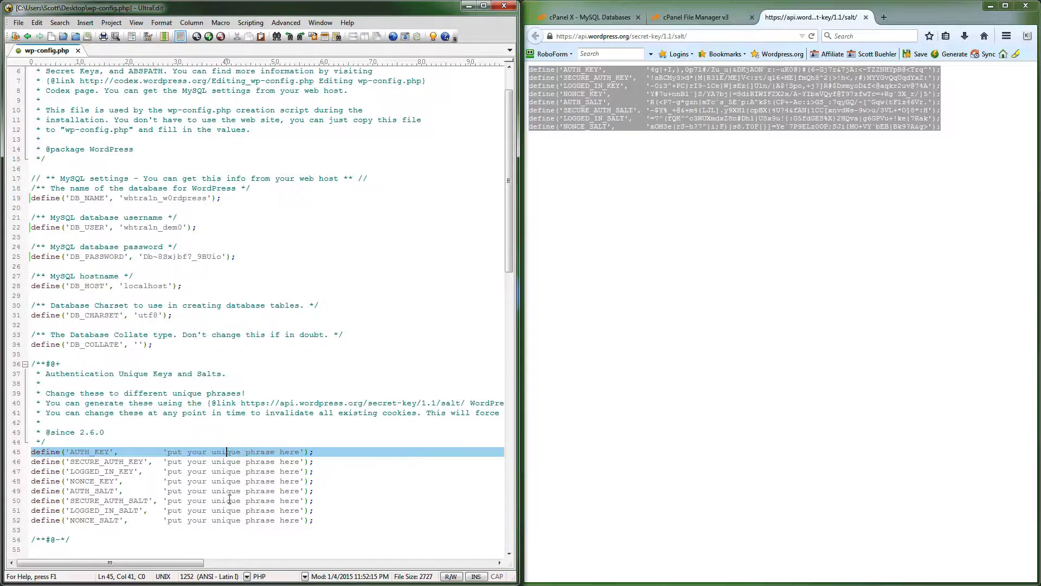
pyautogui.moveTo(323, 471); pyautogui.dragTo(28, 407)
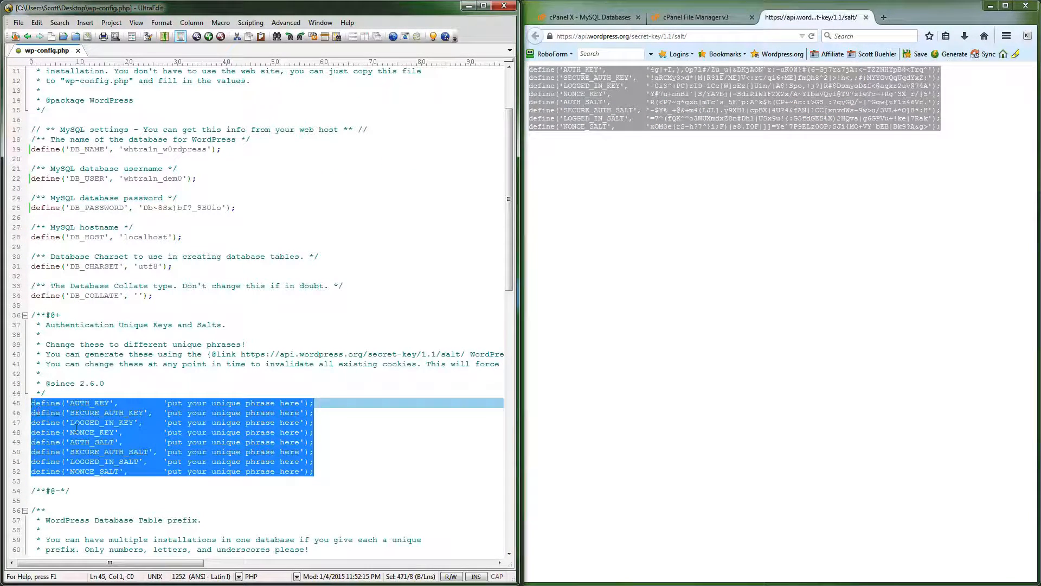
pyautogui.hotkey('ctrl', 'v')
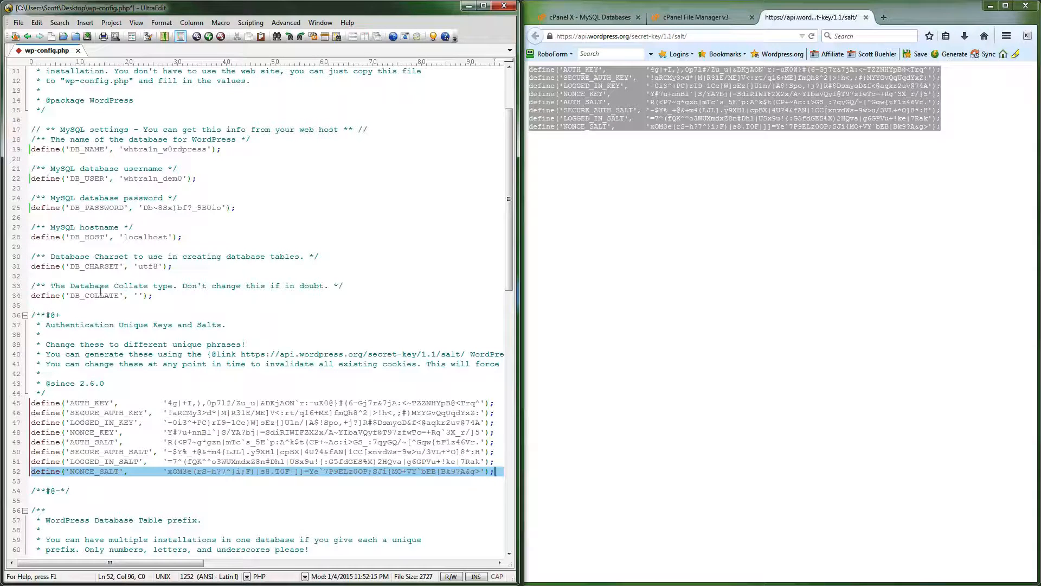
# Save wp-config.php, check its top section, and close the text editor.
pyautogui.click(19, 23)
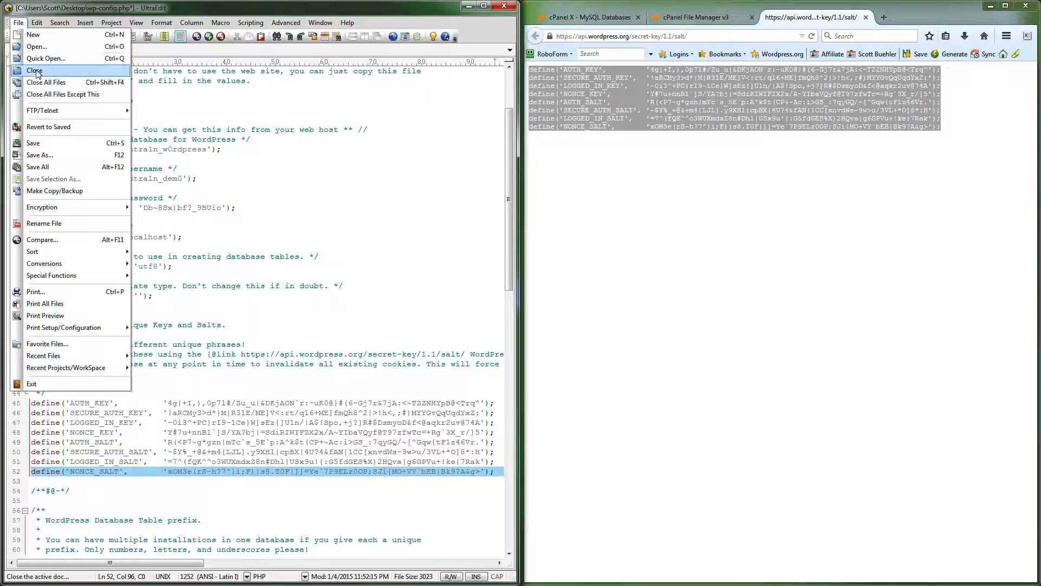
pyautogui.click(38, 142)
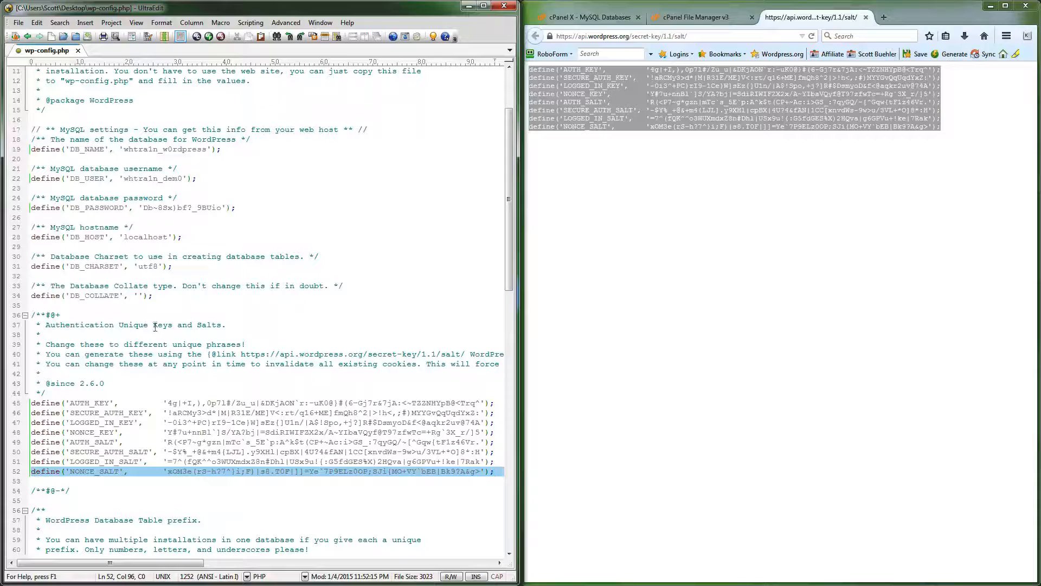
pyautogui.click(155, 326)
pyautogui.scroll(3, 155, 326)
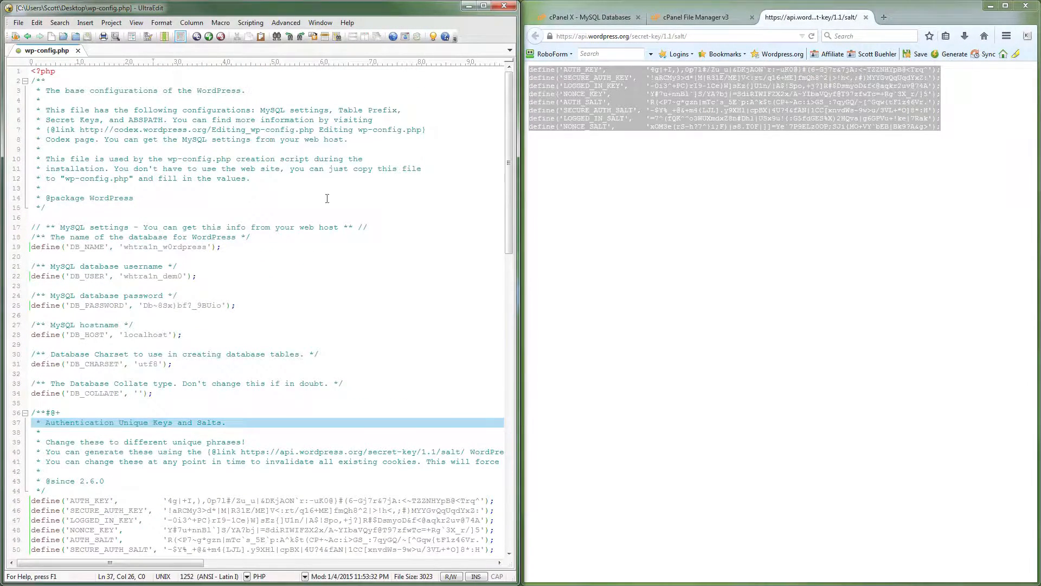
pyautogui.click(504, 6)
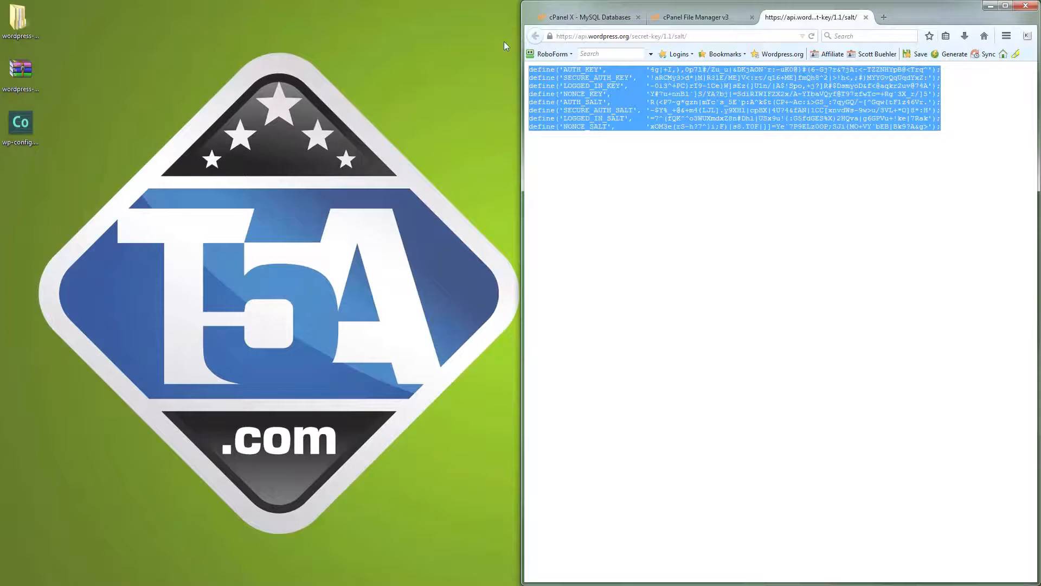
# Widen the browser window across most of the screen and close the secret-key page to return to the File Manager.
pyautogui.click(676, 164)
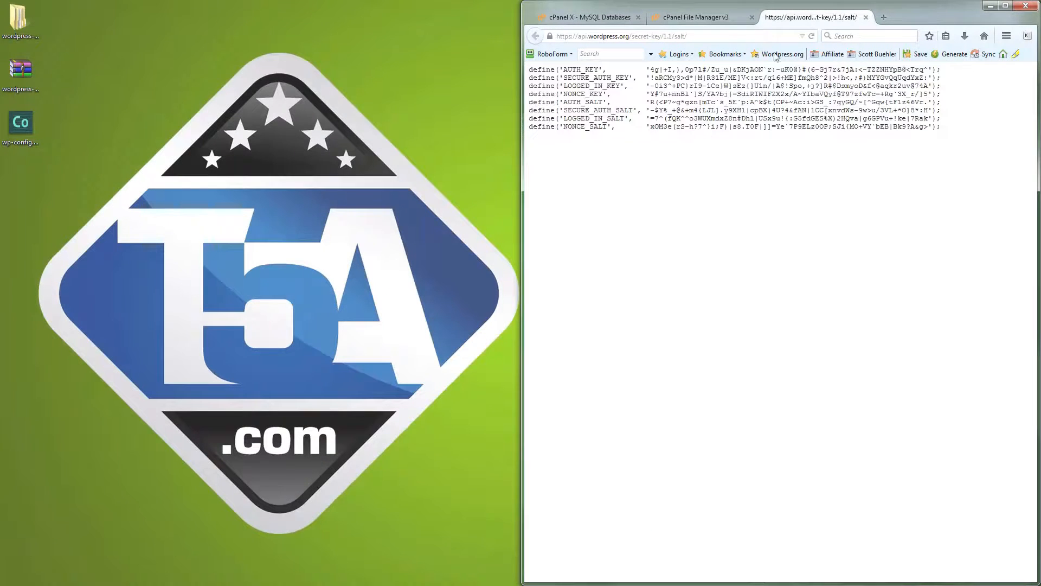
pyautogui.click(520, 41)
pyautogui.moveTo(523, 39); pyautogui.dragTo(63, 29)
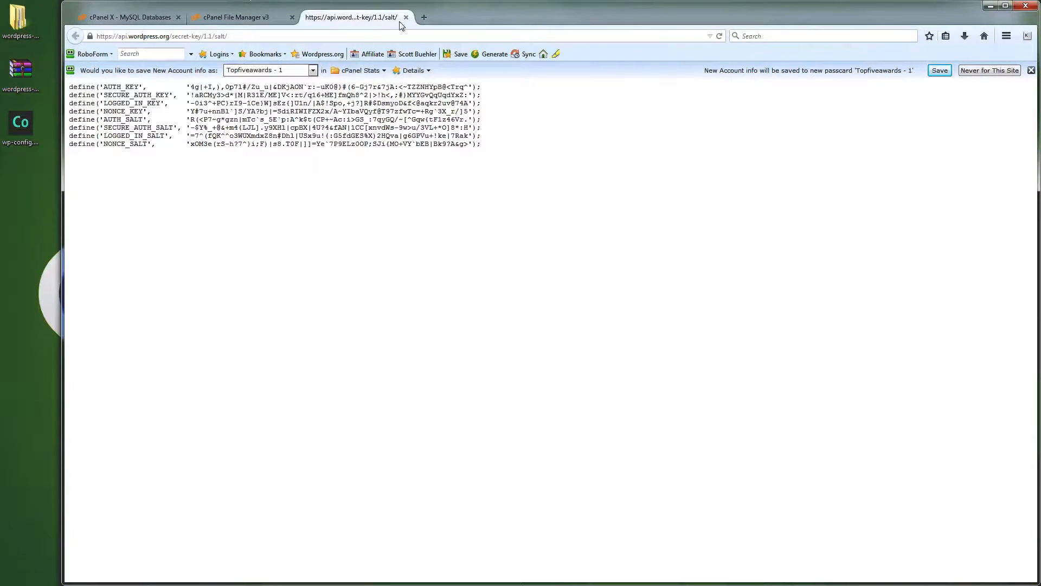
pyautogui.click(406, 17)
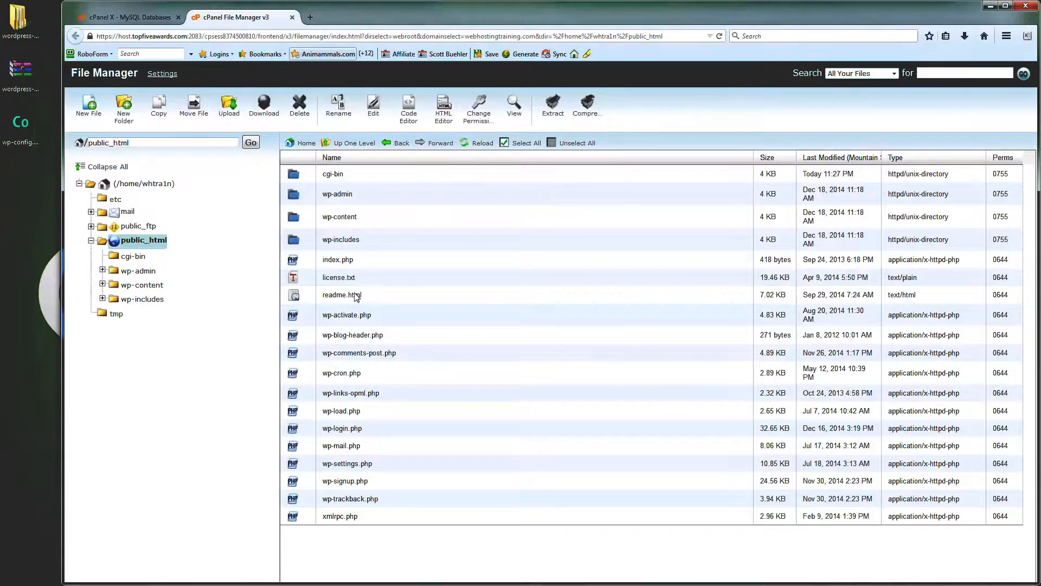
# Upload wp-config.php from the Desktop to public_html and return to the refreshed File Manager listing.
pyautogui.click(228, 113)
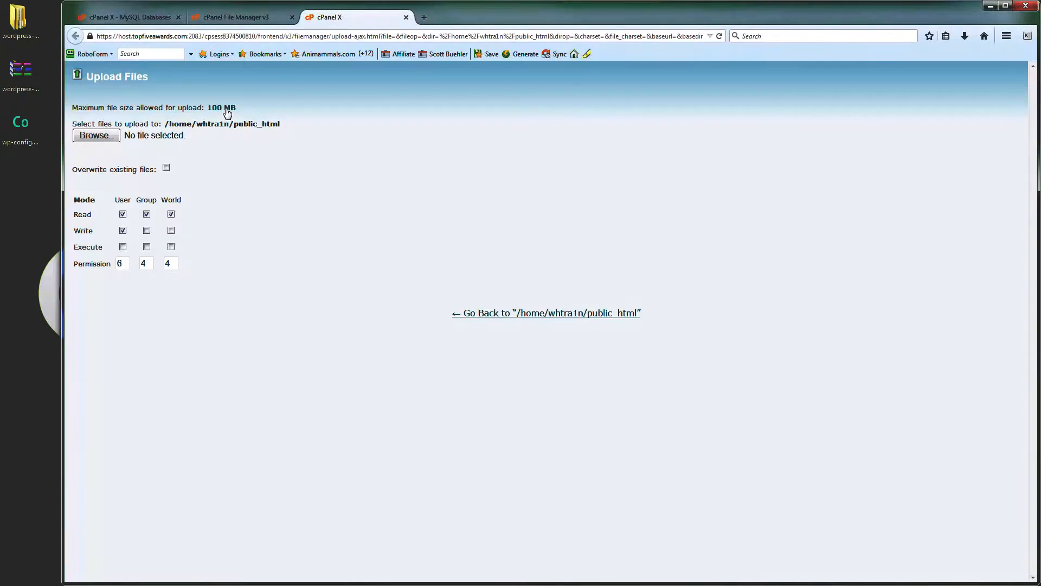
pyautogui.click(96, 135)
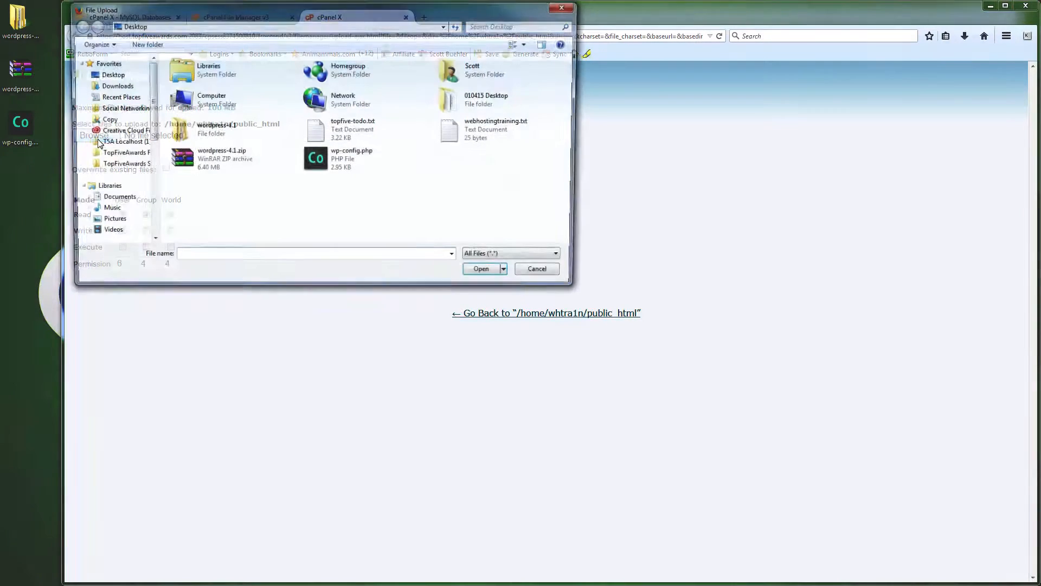
pyautogui.click(328, 165)
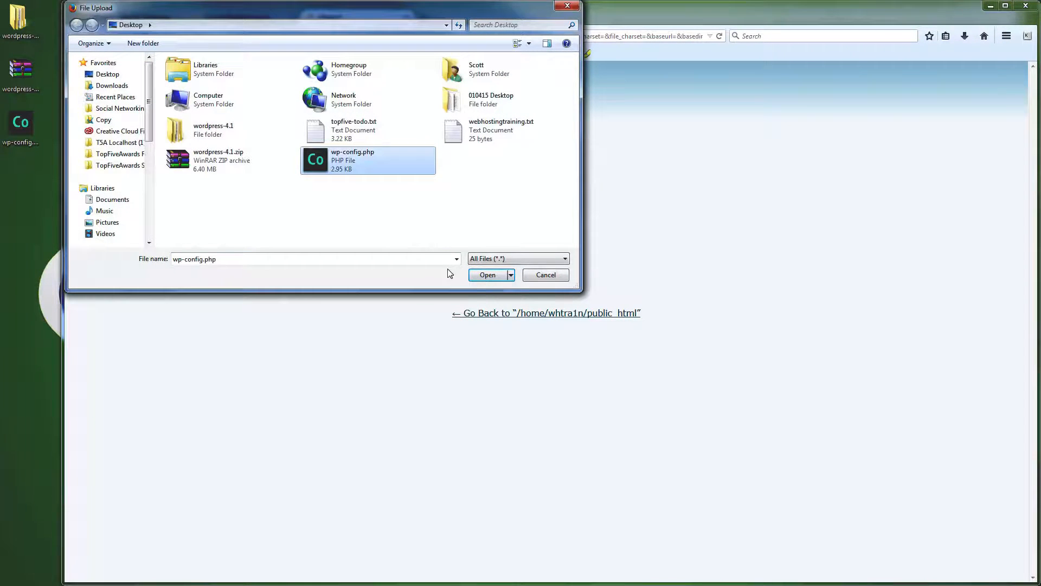
pyautogui.click(490, 276)
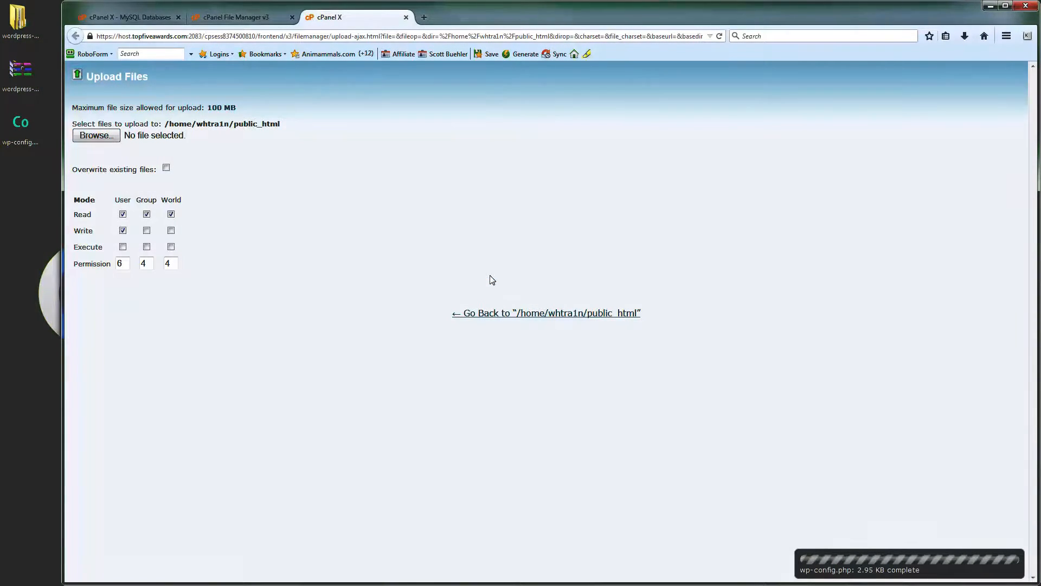
pyautogui.click(405, 18)
pyautogui.click(475, 143)
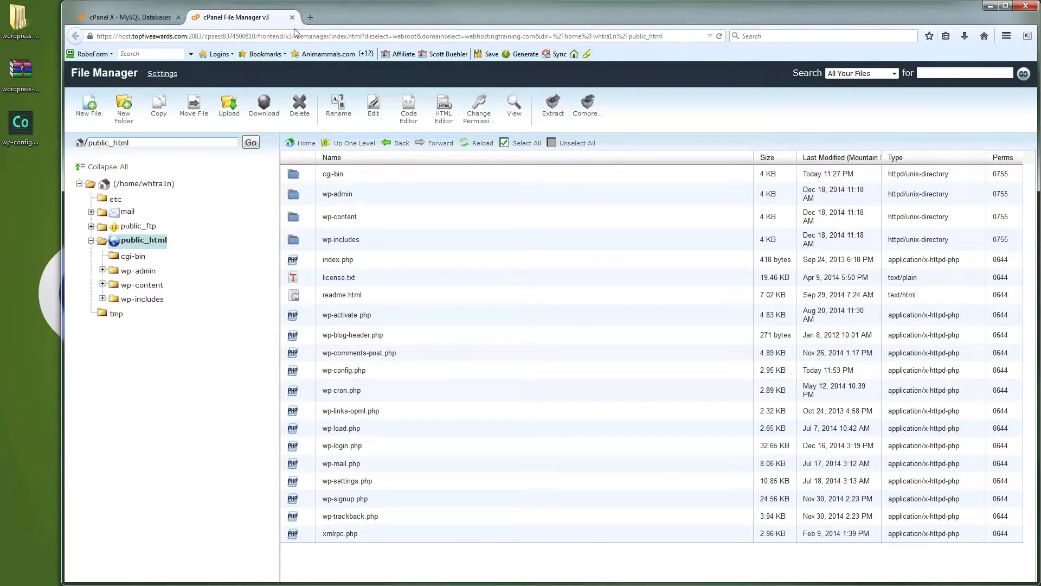
# Open the webhostingtraining.com site in a new browser tab to start the WordPress installation.
pyautogui.click(310, 19)
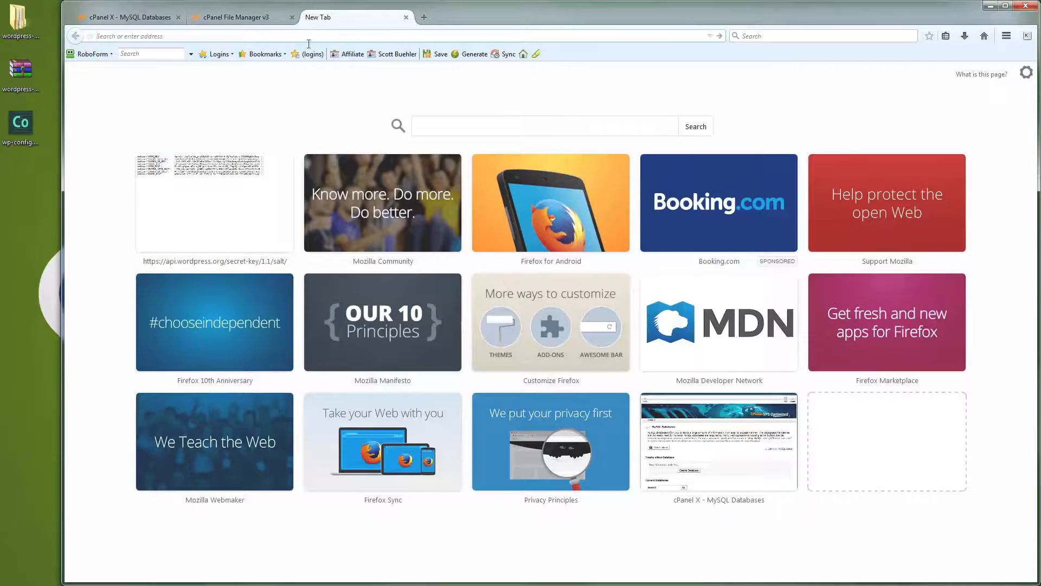
pyautogui.write('webhostingtraining')
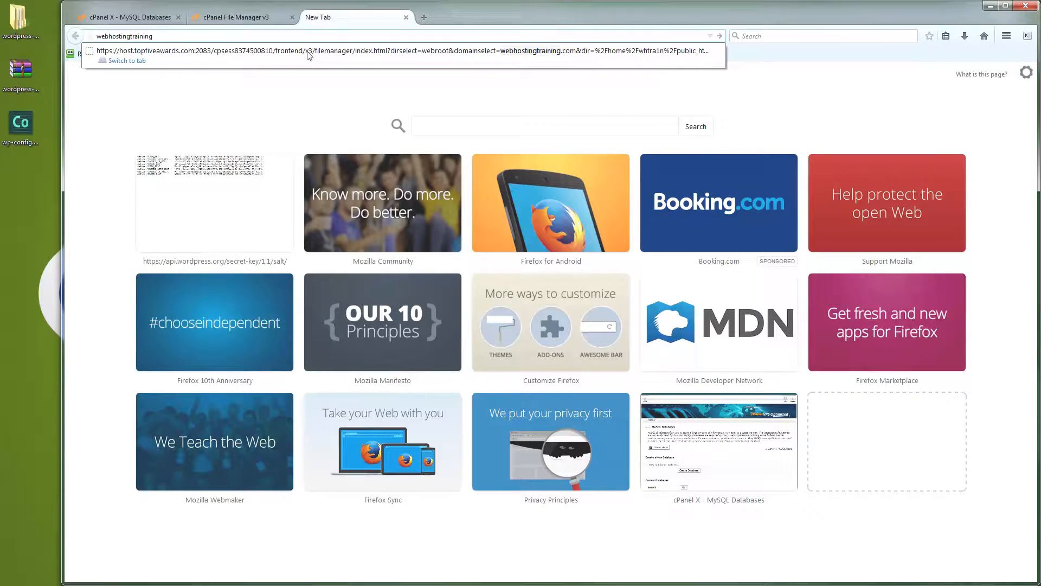
pyautogui.hotkey('ctrl', 'Return')
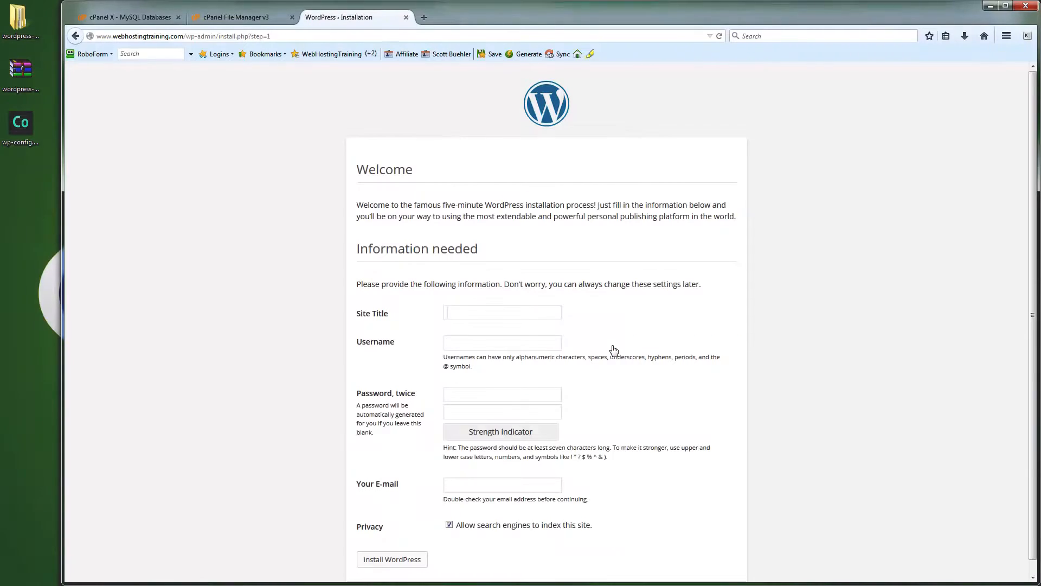
# Enter the site title Web Hosting Training, fill in the admin username, and paste the clipboard contents into the first password field.
pyautogui.scroll(-1, 542, 325)
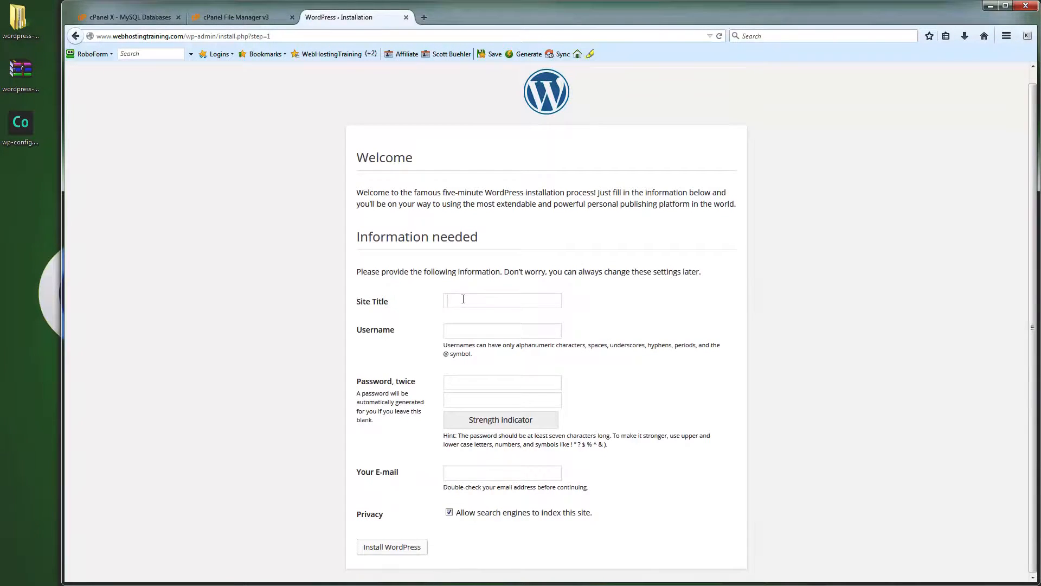
pyautogui.write('Web Hosting Training')
pyautogui.press('Tab')
pyautogui.write('scott')
pyautogui.press('Tab')
pyautogui.hotkey('ctrl', 'v')
# Generate a new random password with RoboForm, copy it, and enter it in both admin password fields.
pyautogui.click(529, 54)
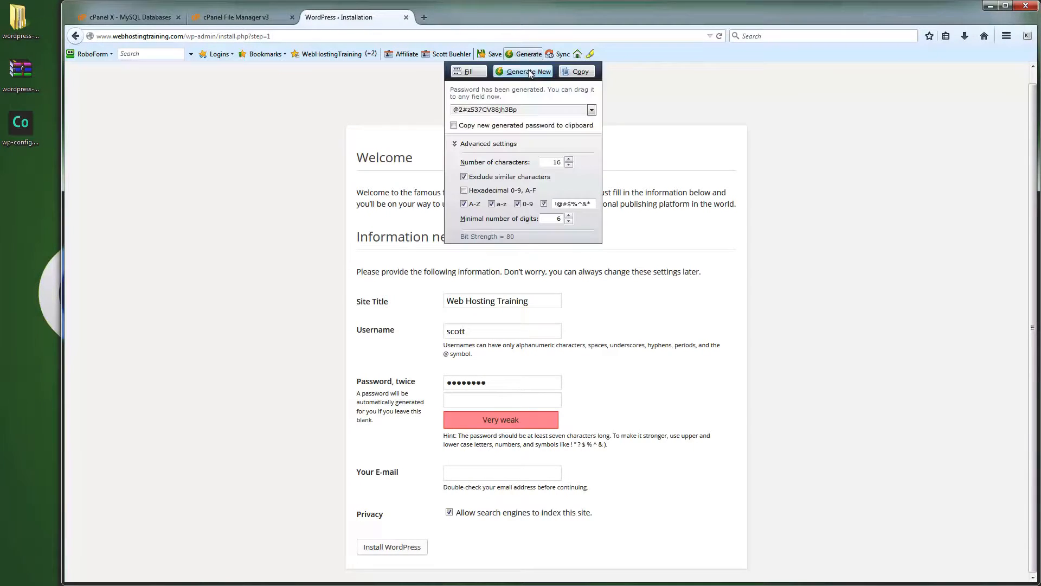
pyautogui.click(529, 72)
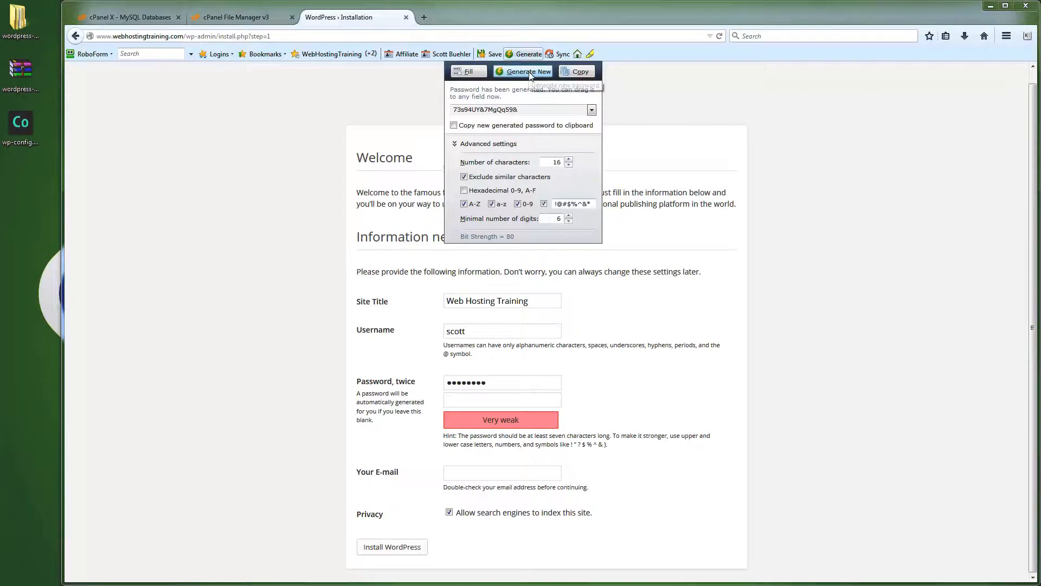
pyautogui.click(573, 73)
pyautogui.moveTo(488, 383); pyautogui.dragTo(442, 383)
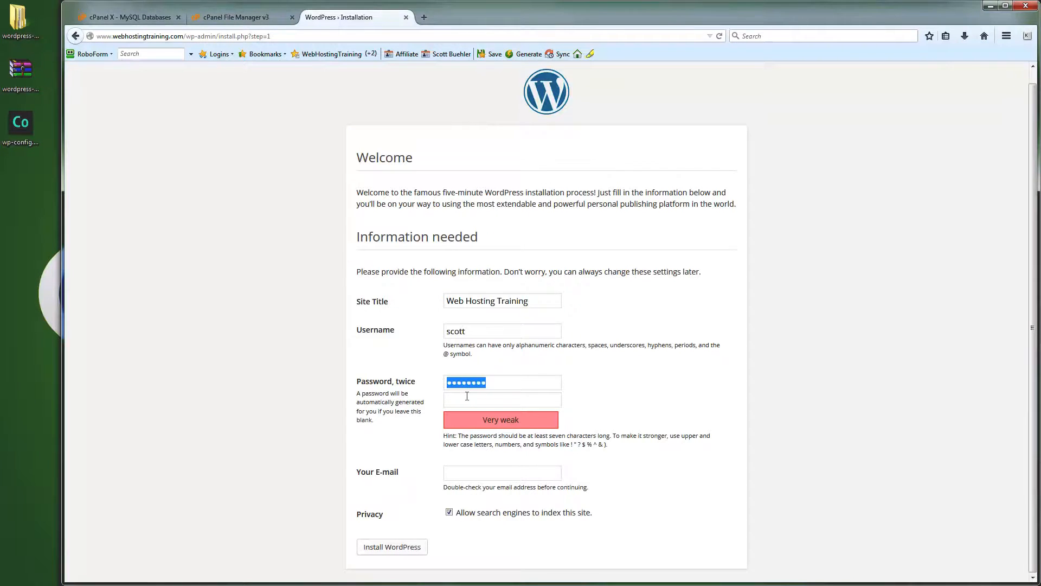
pyautogui.hotkey('ctrl', 'v')
pyautogui.hotkey('ctrl', 'v')
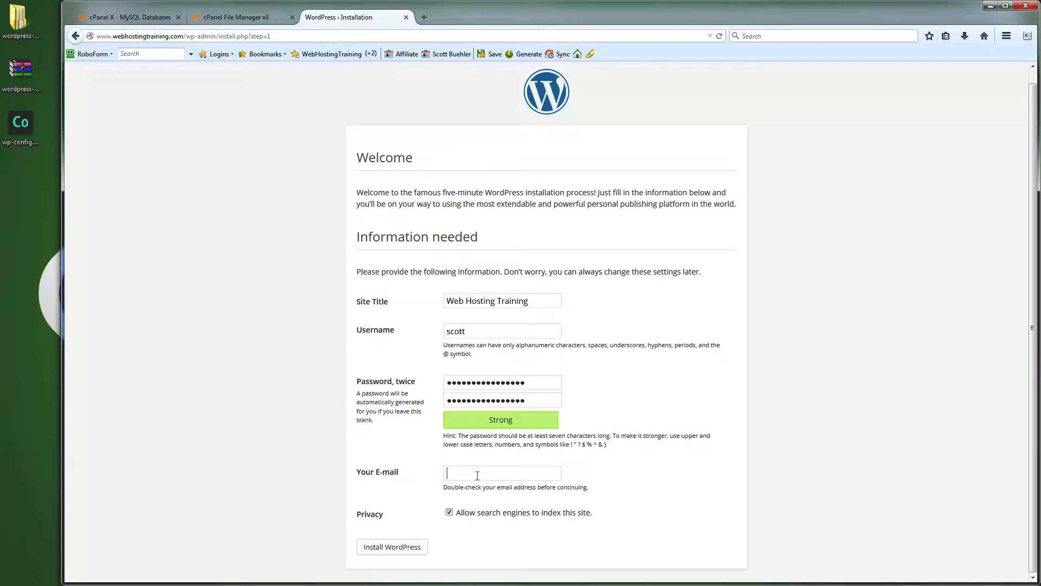
# Fill in the admin e-mail address, run the WordPress installation, and dismiss the RoboForm save prompt.
pyautogui.click(477, 475)
pyautogui.write('youremail@yourdomain.com')
pyautogui.click(400, 547)
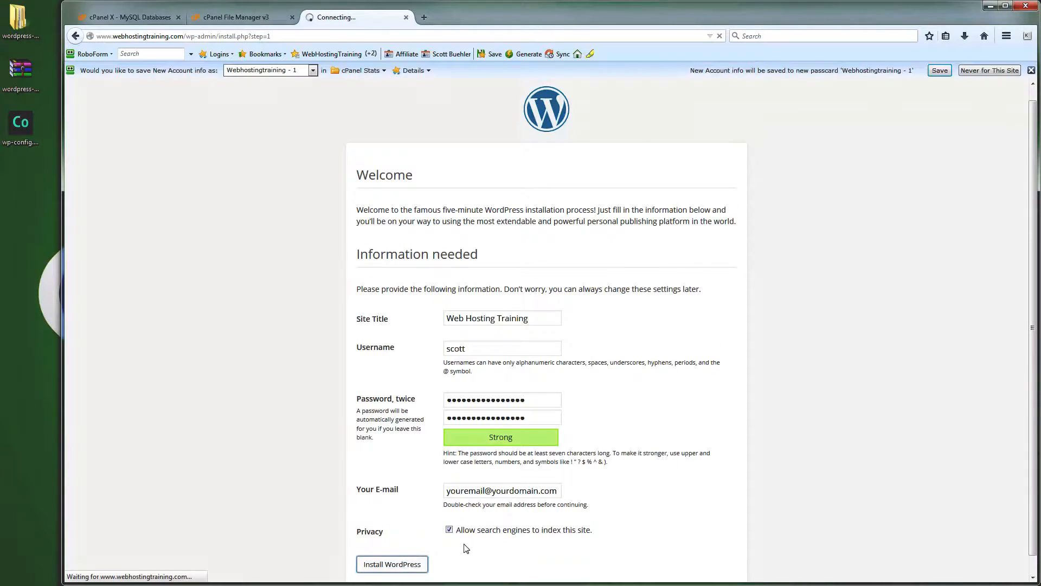
pyautogui.click(1031, 71)
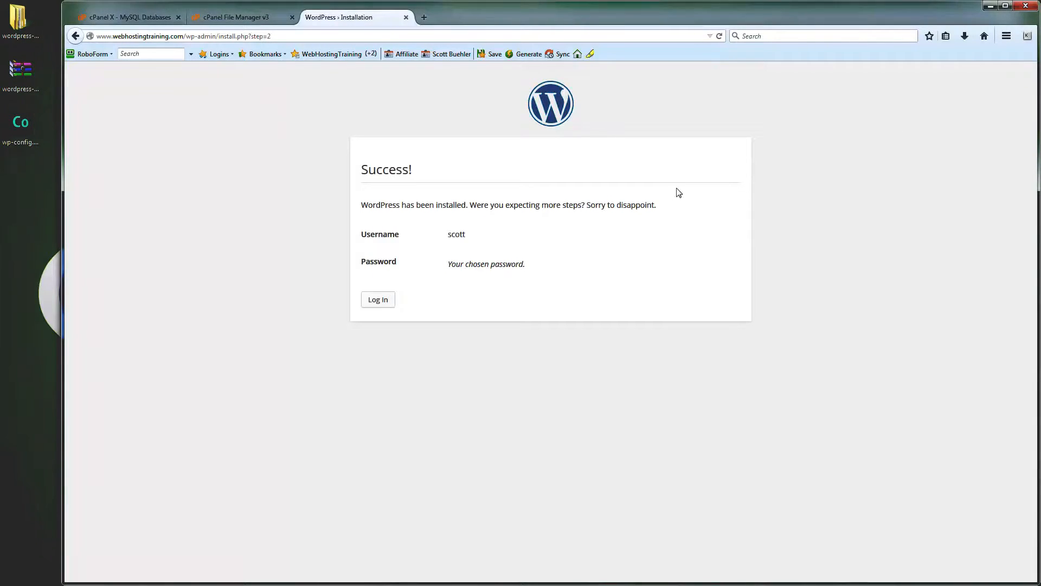
# Log in to the new WordPress site with the admin username and password, with Remember Me selected.
pyautogui.click(389, 300)
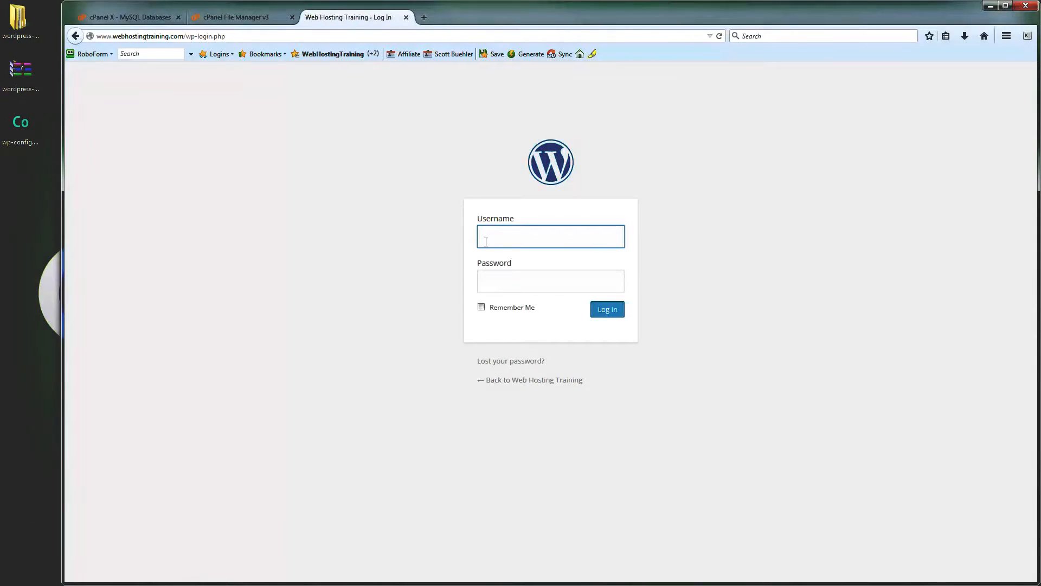
pyautogui.write('scott')
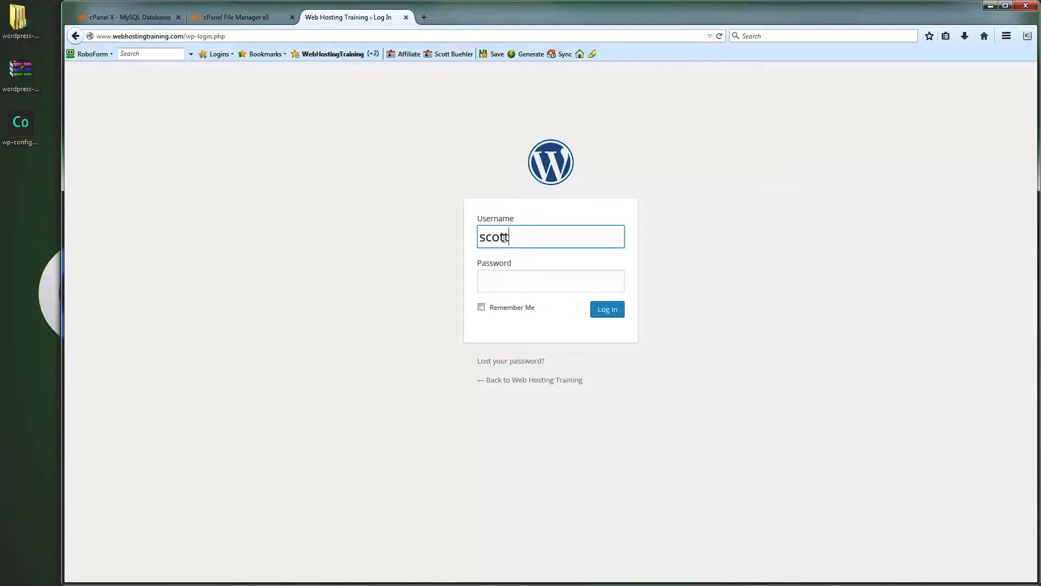
pyautogui.press('Tab')
pyautogui.hotkey('ctrl', 'v')
pyautogui.click(481, 307)
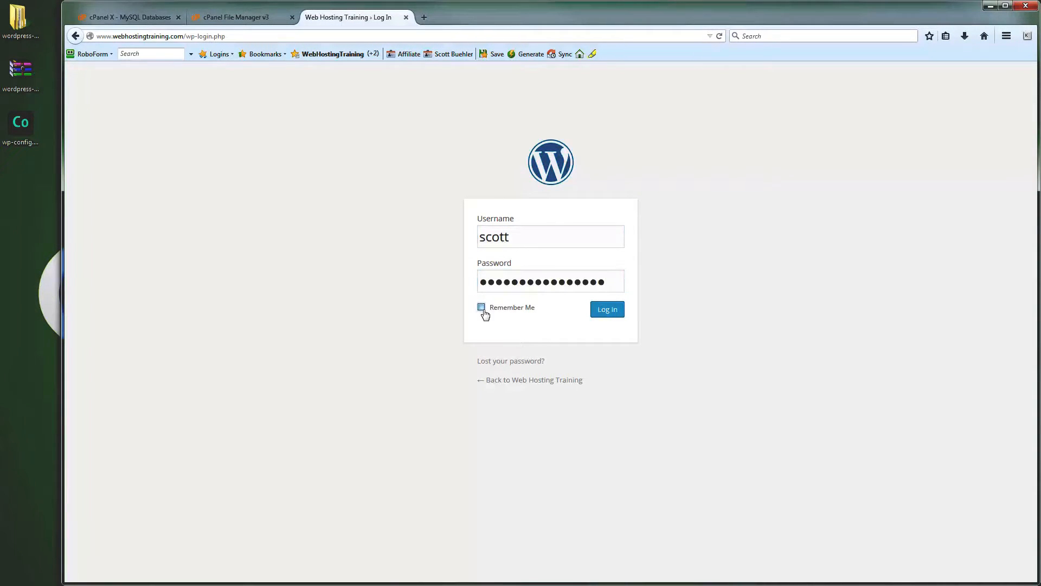
pyautogui.click(608, 313)
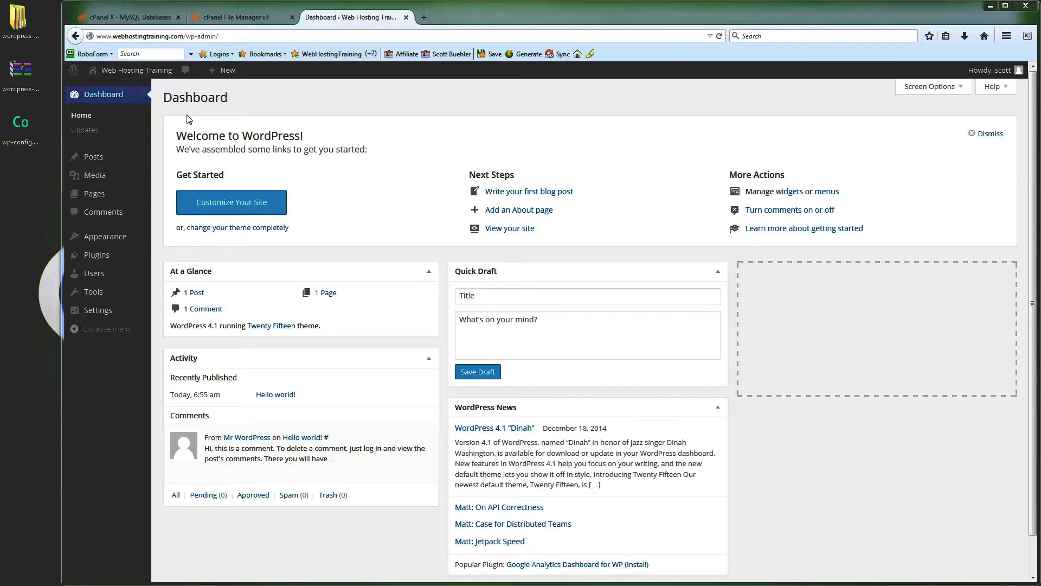
# Visit the public Web Hosting Training site from the WordPress dashboard.
pyautogui.moveTo(109, 71)
pyautogui.click(108, 92)
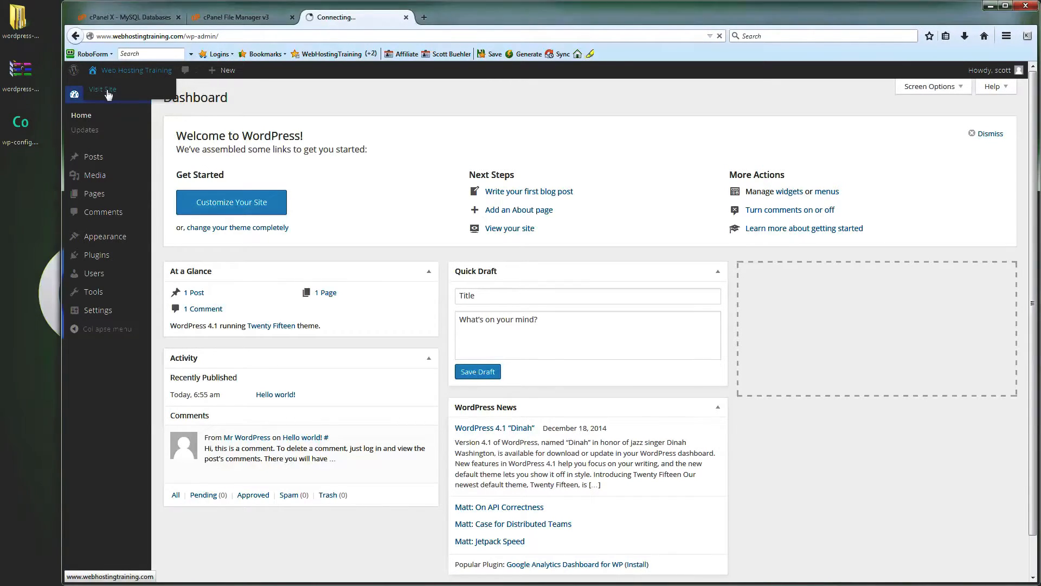